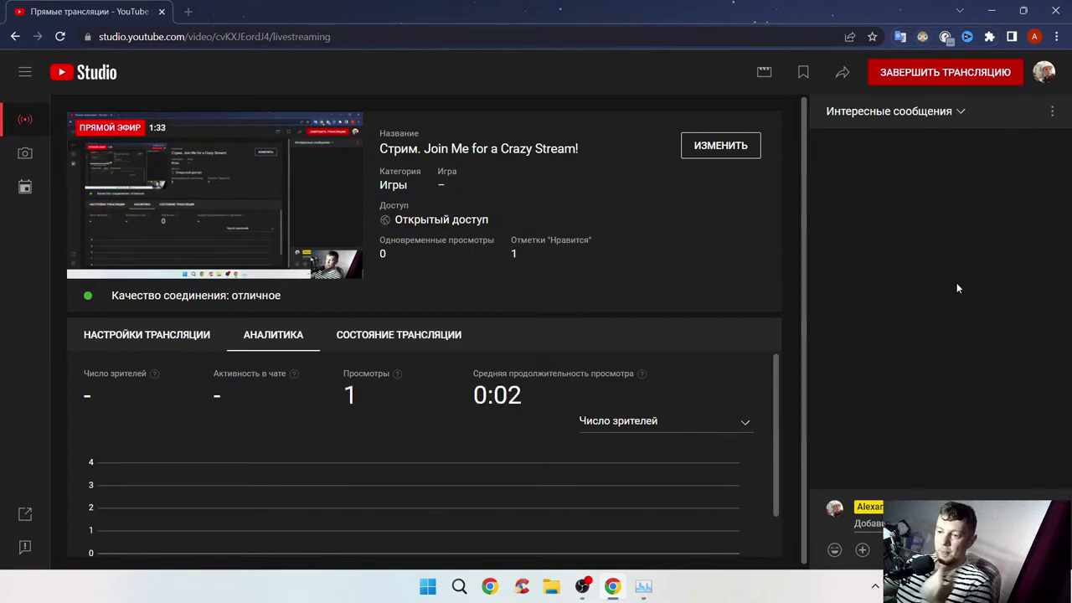
Switch from the stream dashboard to Task Manager's memory performance view and move the OBS Studio desktop shortcut up one slot.
{"action": "left_click", "coordinate": [991, 12]}
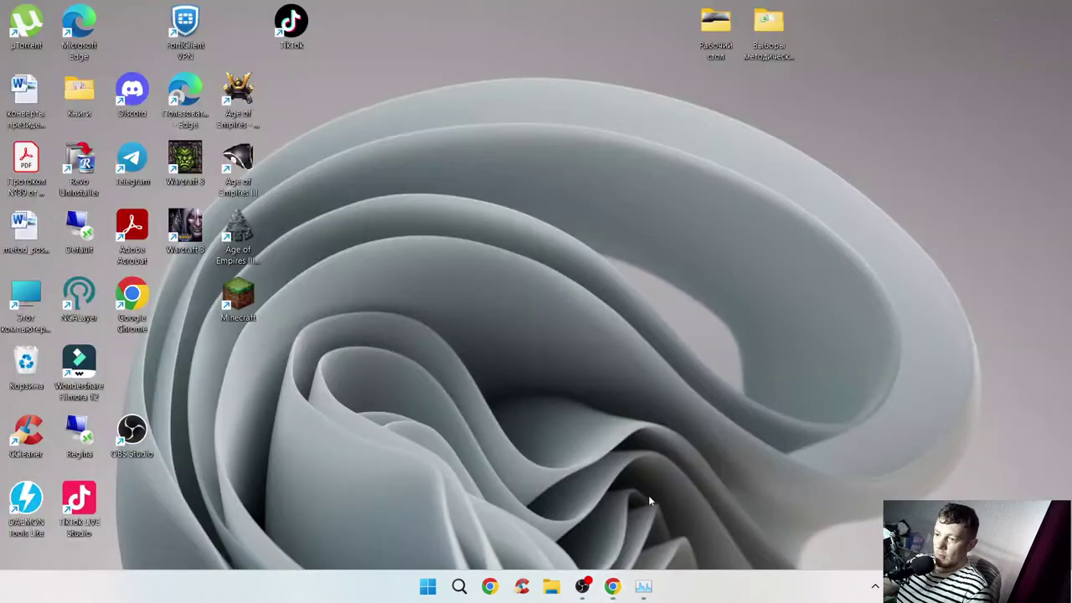
{"action": "left_click", "coordinate": [643, 587]}
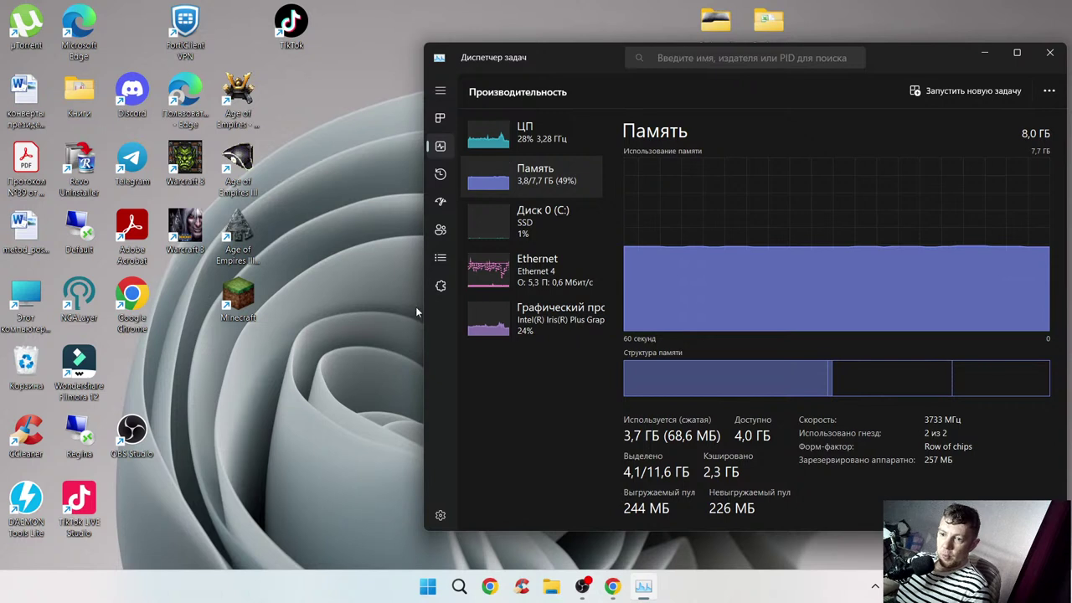
{"action": "left_click_drag", "start_coordinate": [147, 427], "coordinate": [132, 390]}
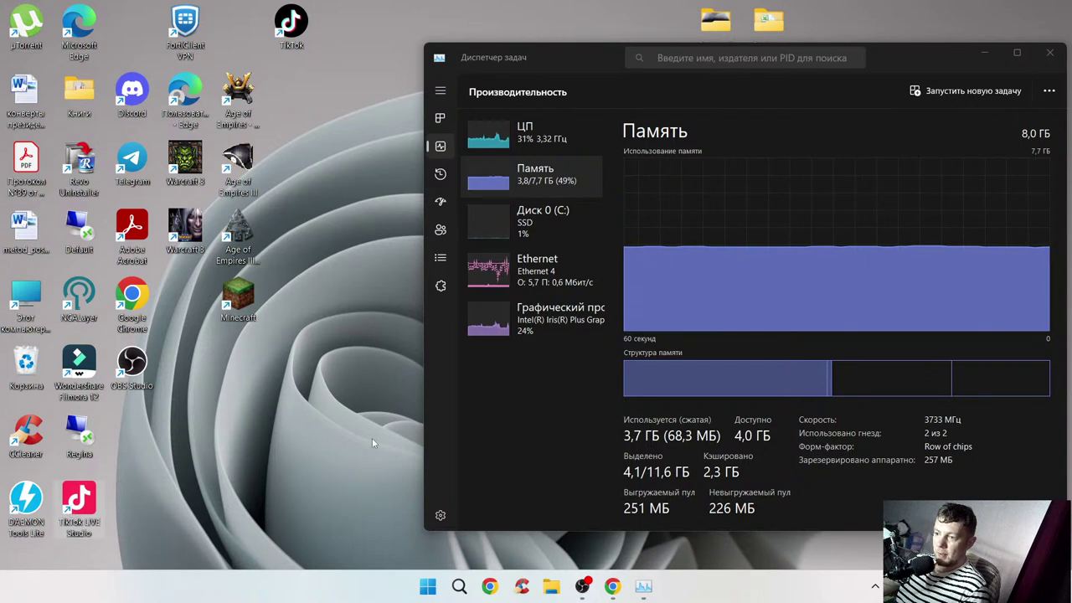
{"action": "mouse_move", "coordinate": [787, 367]}
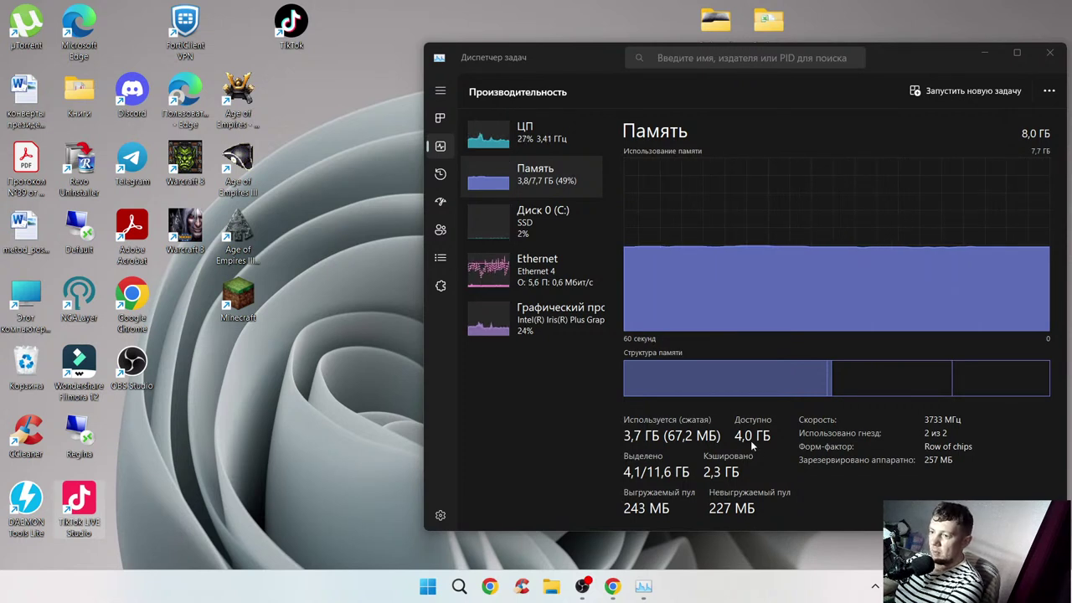
Try to launch Age of Empires III – The WarChiefs, minimize the Microsoft Store window and dismiss the game's error dialog.
{"action": "left_click", "coordinate": [241, 230]}
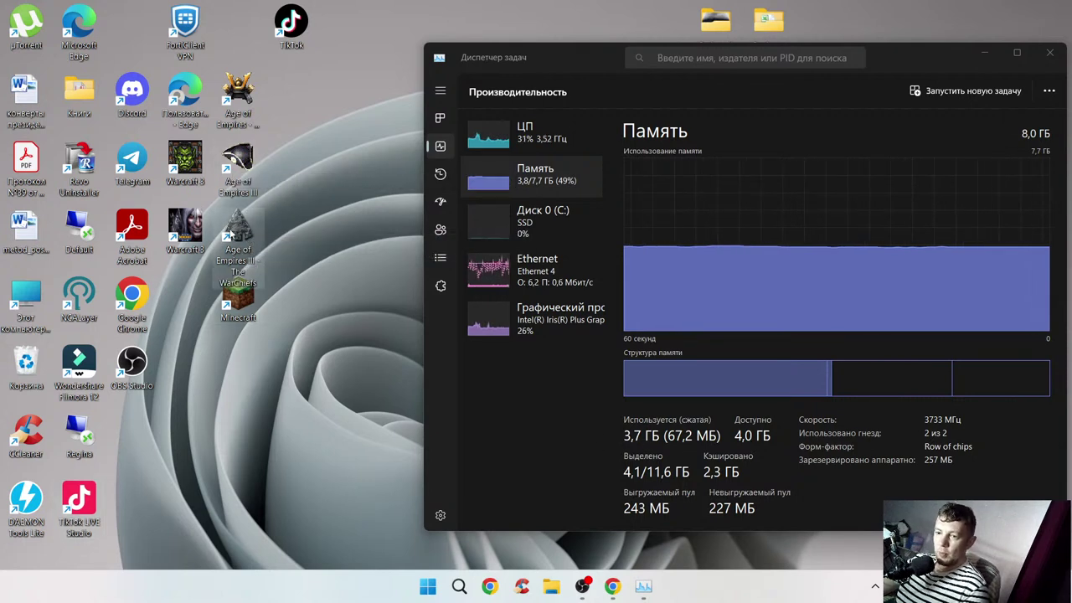
{"action": "double_click", "coordinate": [233, 238]}
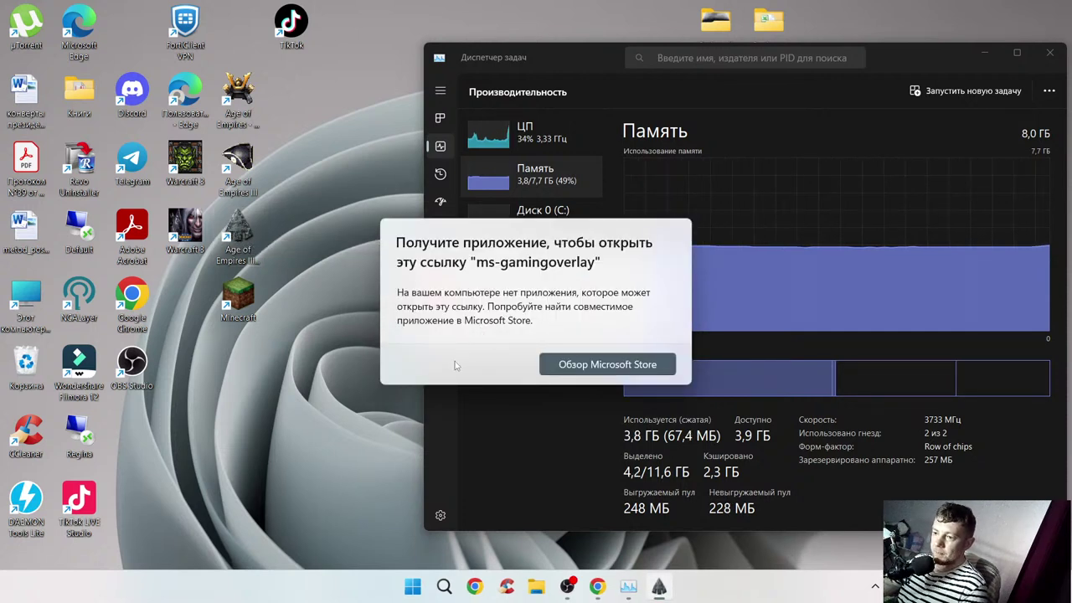
{"action": "left_click", "coordinate": [556, 365]}
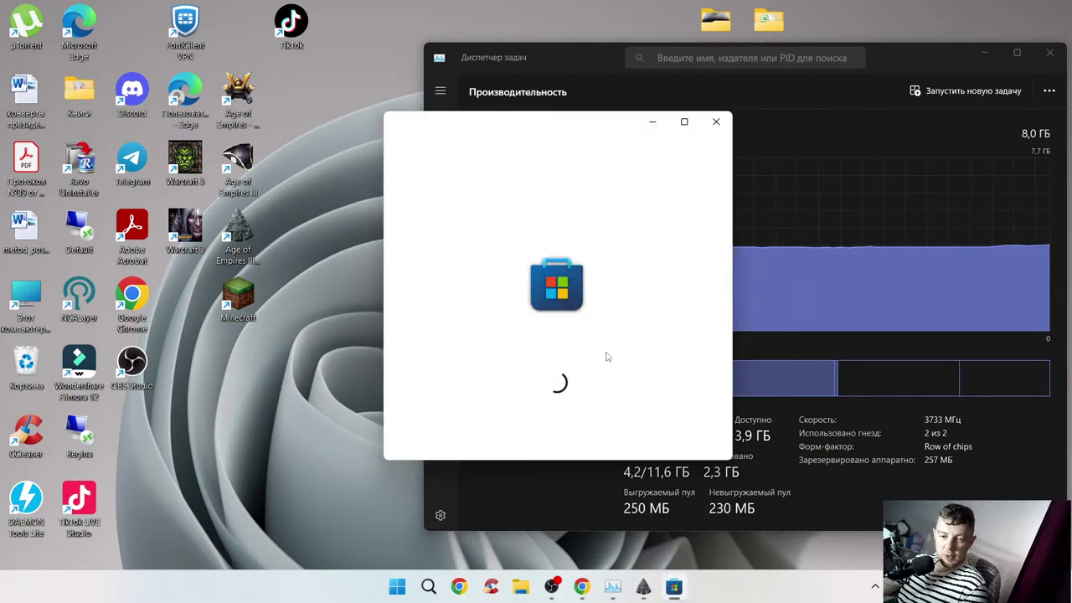
{"action": "left_click", "coordinate": [649, 123]}
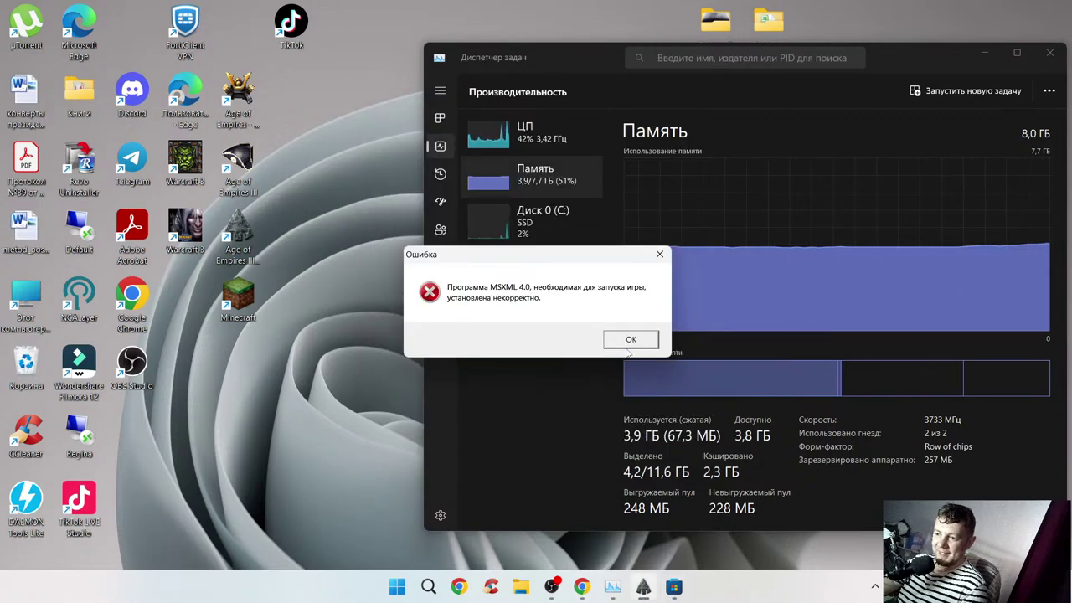
{"action": "left_click", "coordinate": [629, 342]}
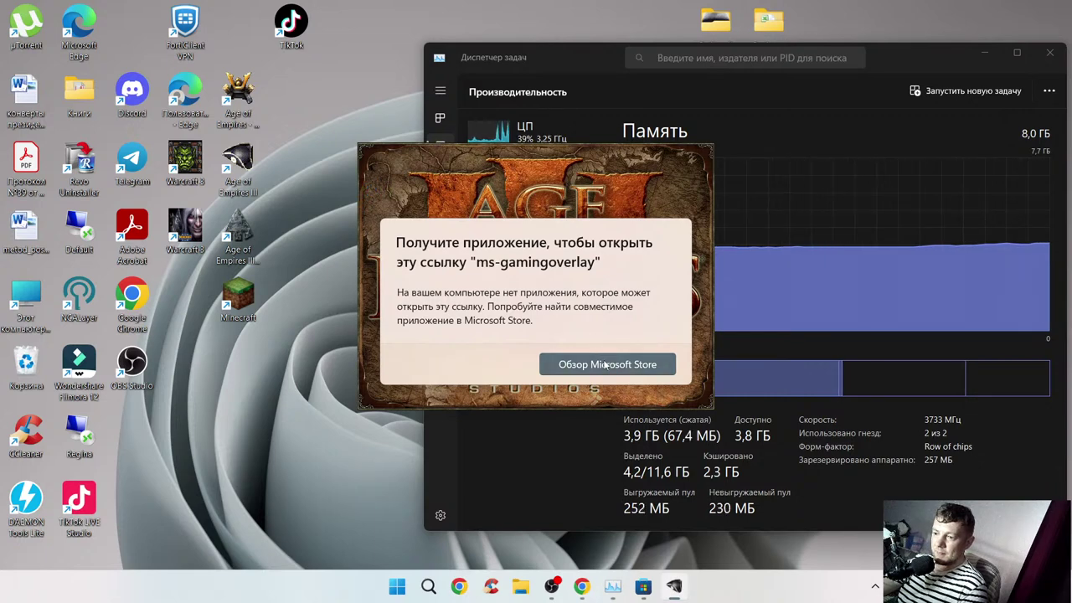
Look up ms-gamingoverlay in Microsoft Store during the Age of Empires III launch, then close the store and the game's error dialog.
{"action": "left_click", "coordinate": [605, 364]}
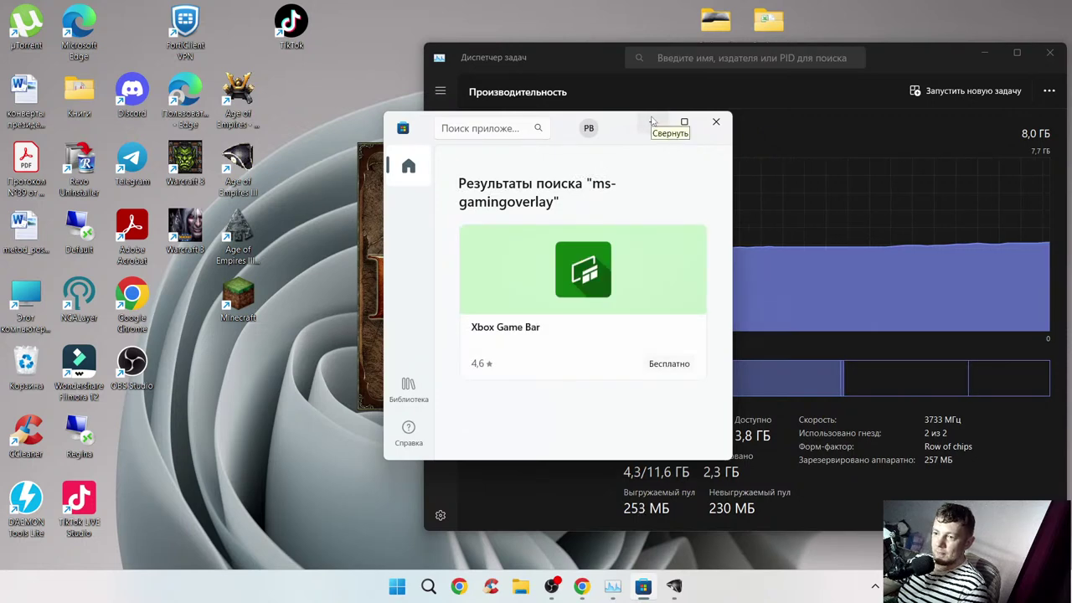
{"action": "left_click", "coordinate": [715, 121]}
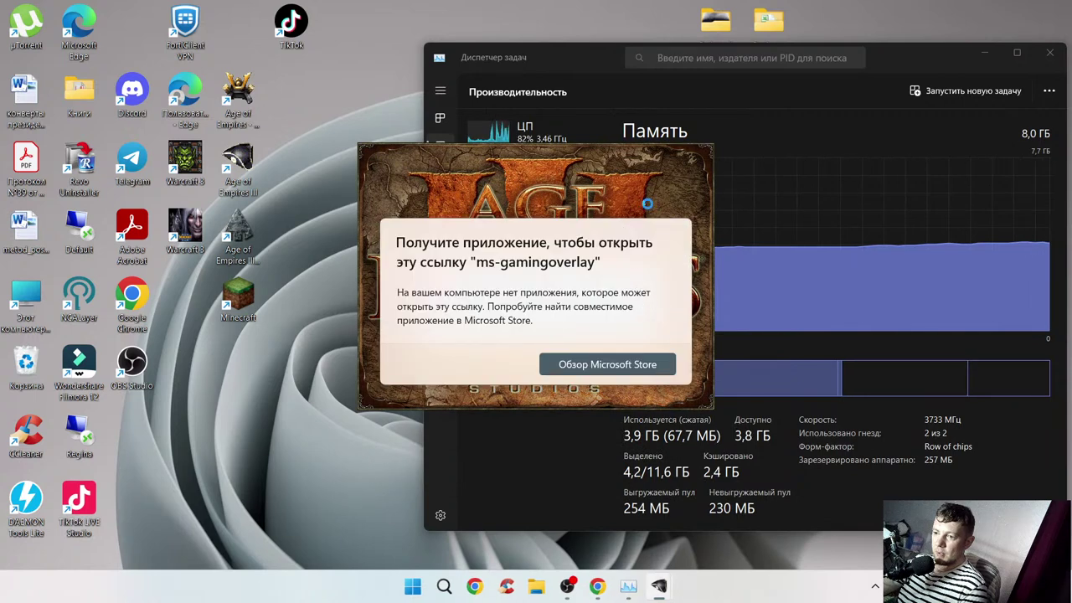
{"action": "left_click", "coordinate": [661, 234]}
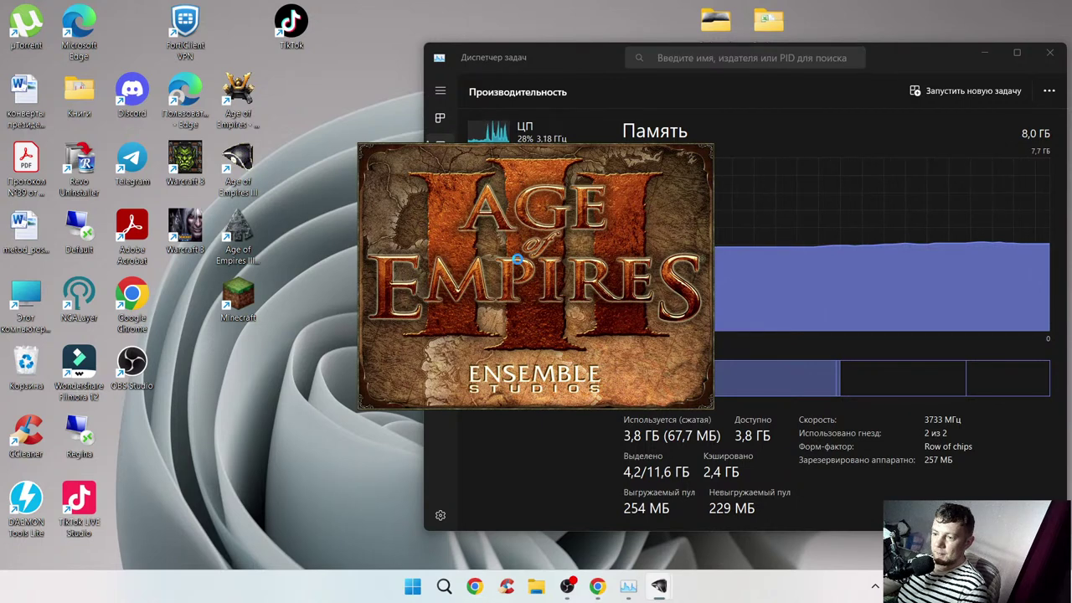
{"action": "mouse_move", "coordinate": [662, 575]}
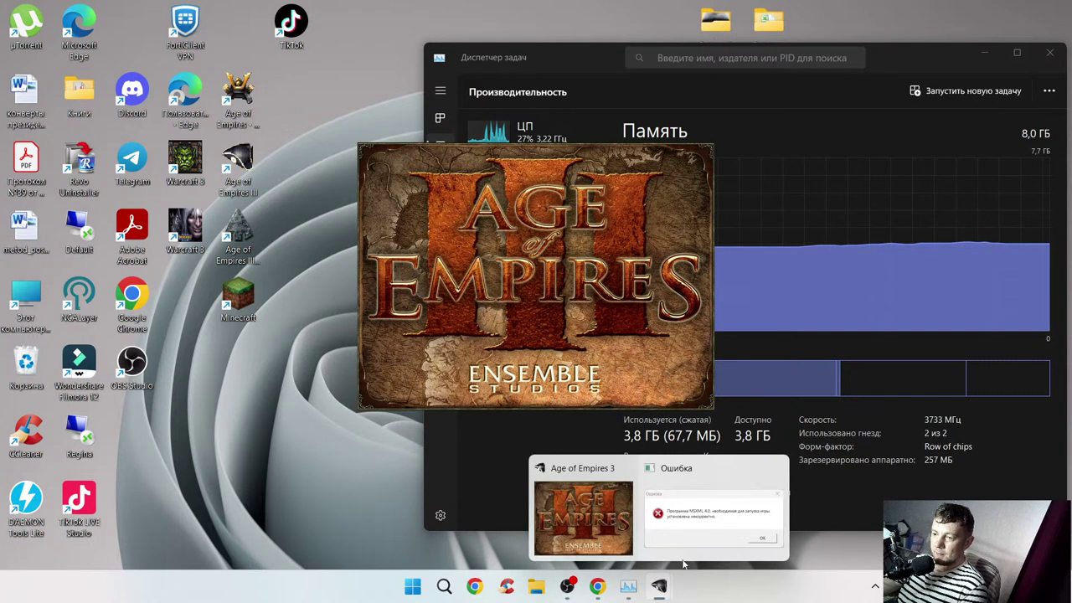
{"action": "left_click", "coordinate": [744, 490]}
{"action": "left_click", "coordinate": [640, 340]}
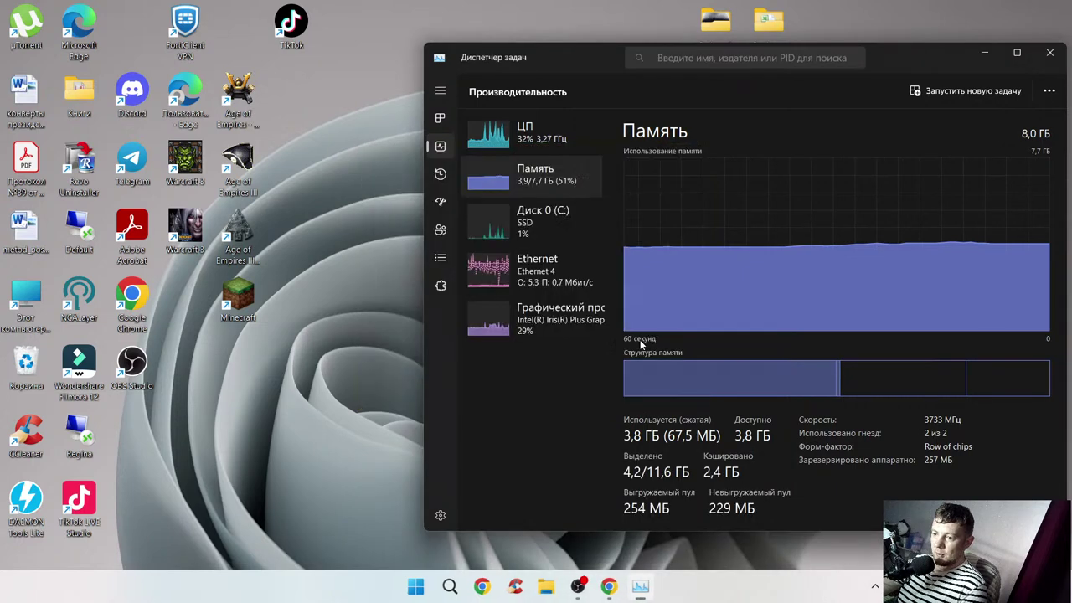
Try to launch Age of Empires III – The Asian Dynasties and close its window.
{"action": "left_click", "coordinate": [237, 98]}
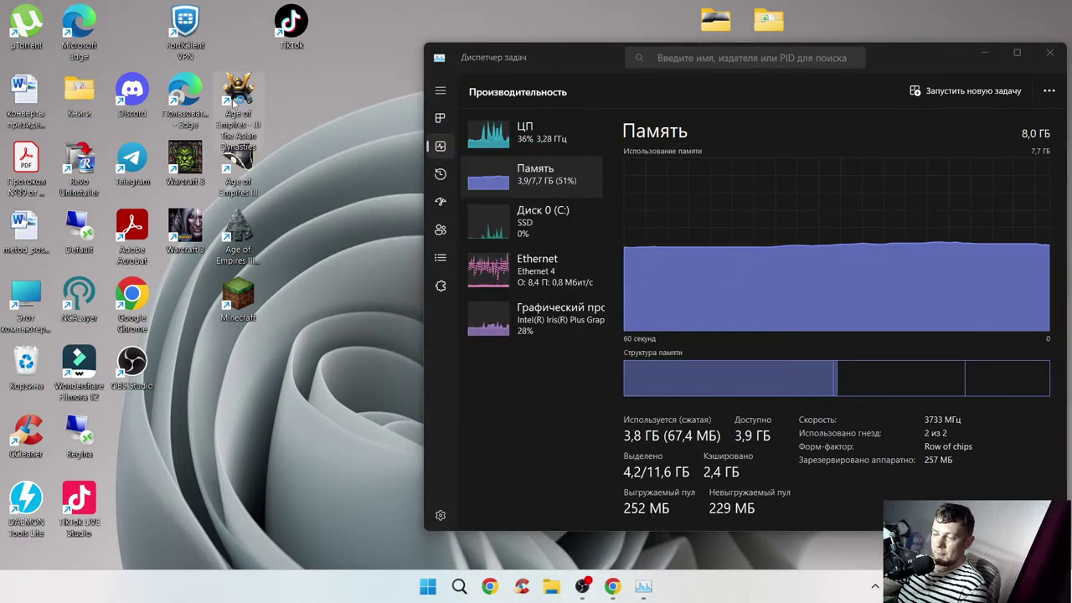
{"action": "double_click", "coordinate": [235, 99]}
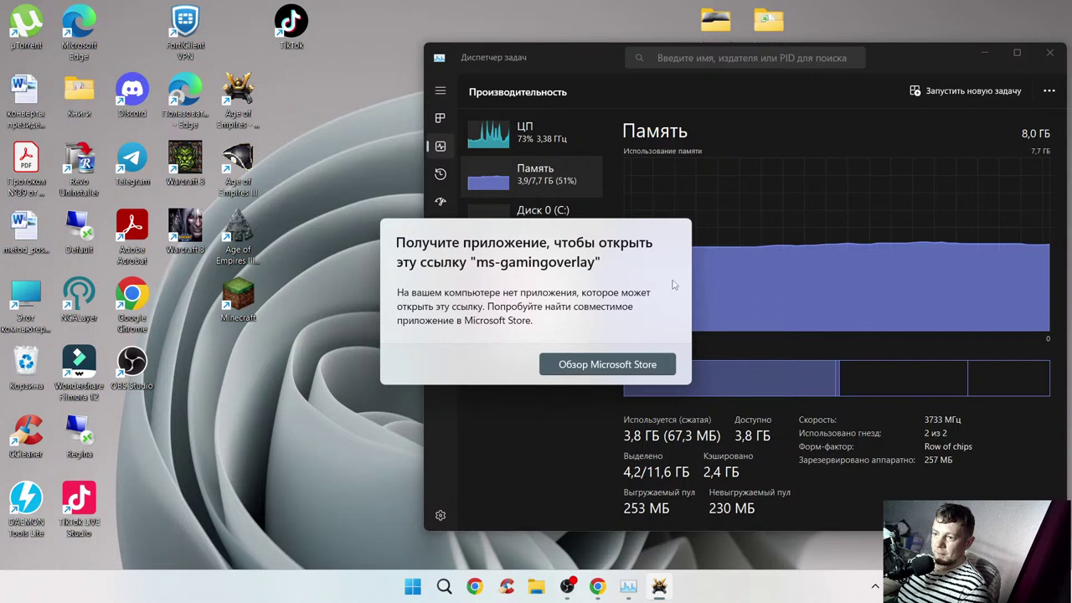
{"action": "left_click", "coordinate": [661, 588]}
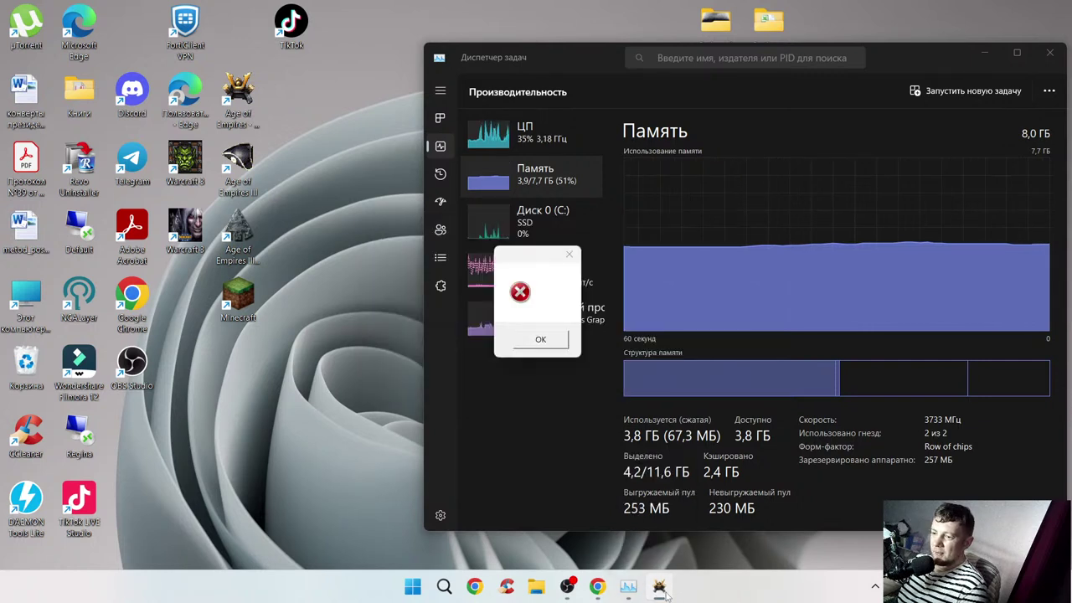
{"action": "right_click", "coordinate": [660, 587]}
{"action": "left_click", "coordinate": [627, 558]}
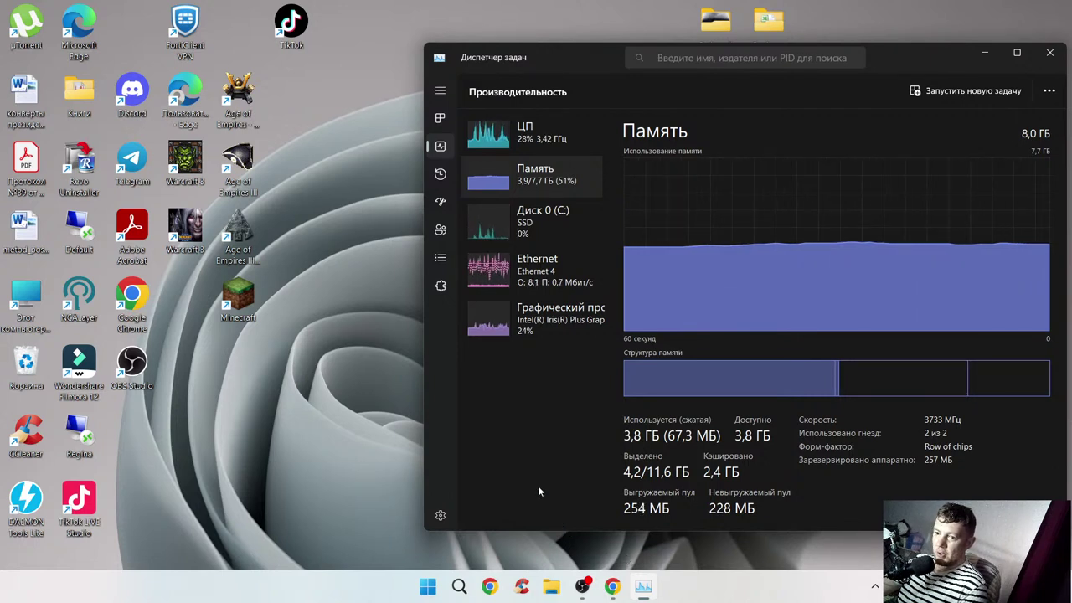
Launch Warcraft 3 from the desktop, bring its launcher forward and close it.
{"action": "left_click", "coordinate": [176, 220]}
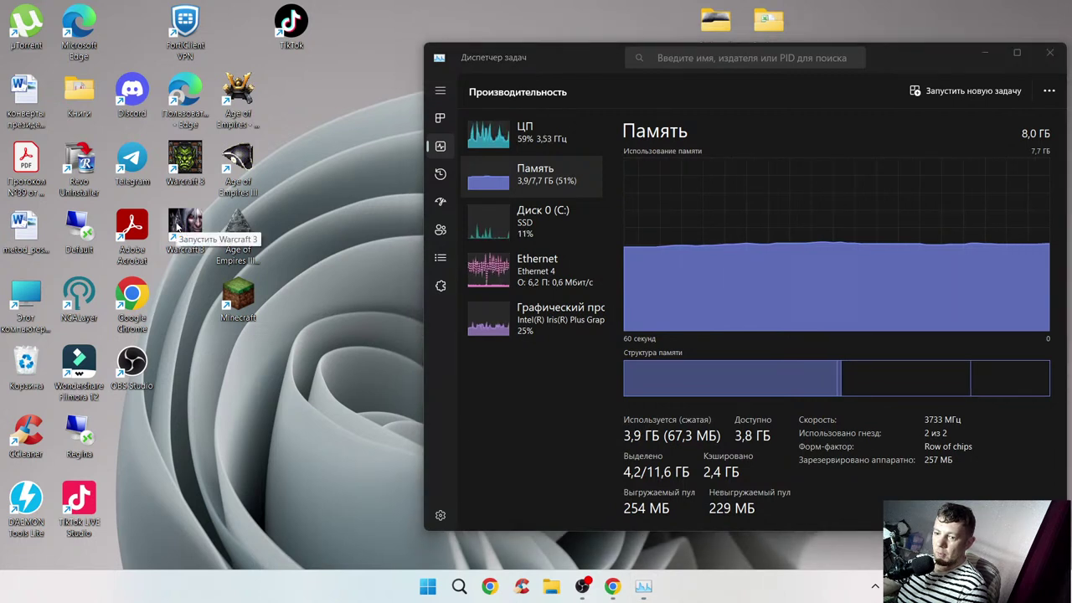
{"action": "double_click", "coordinate": [176, 224]}
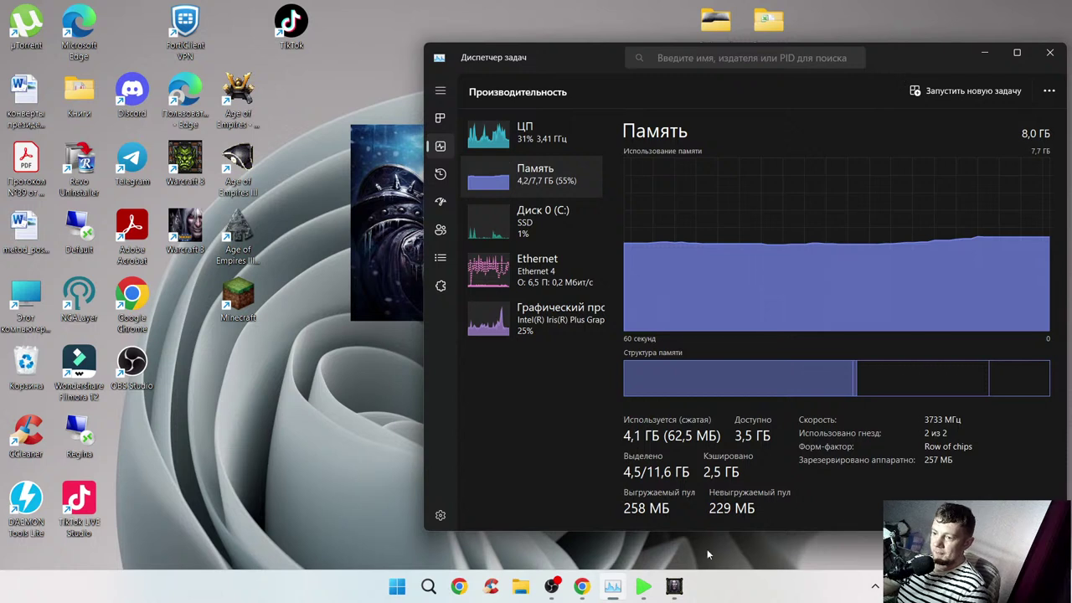
{"action": "left_click", "coordinate": [674, 586]}
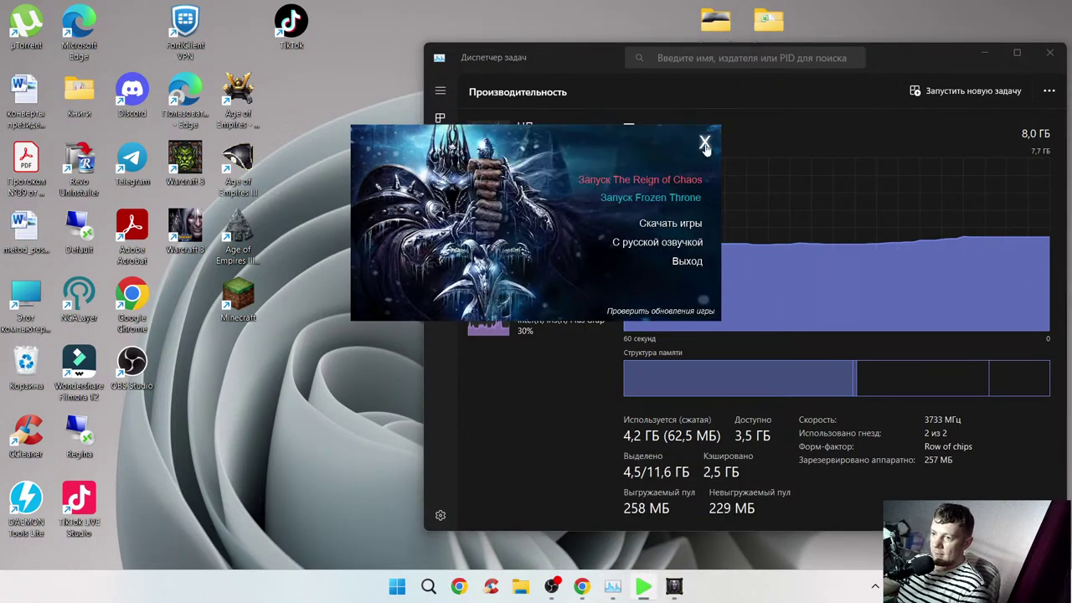
{"action": "left_click", "coordinate": [704, 144]}
{"action": "left_click", "coordinate": [660, 586]}
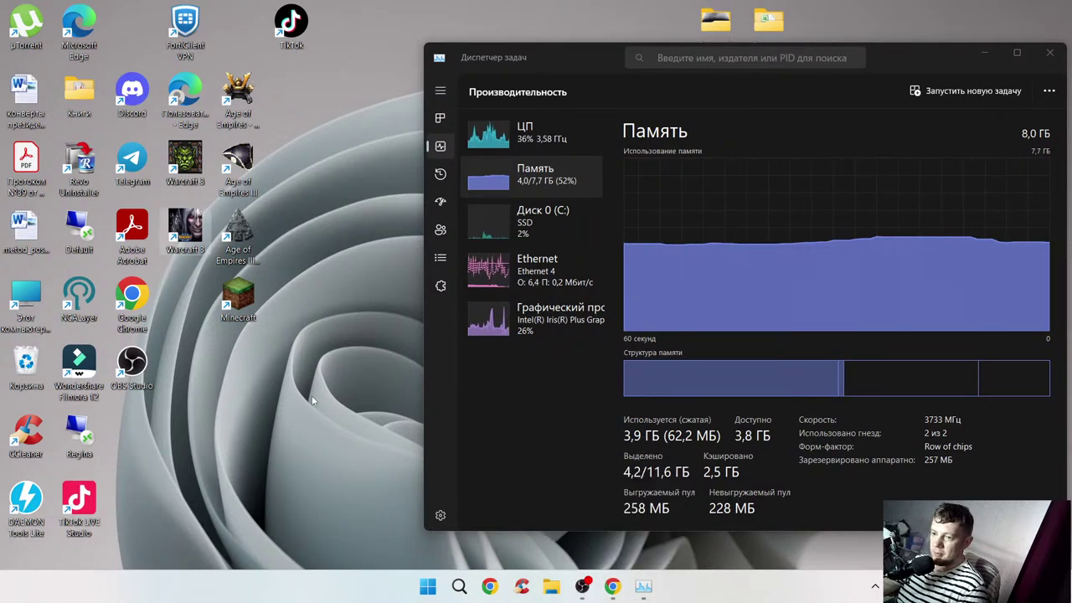
Return to Task Manager, show the running processes and expand the Google Chrome group to examine its memory usage.
{"action": "left_click", "coordinate": [643, 586]}
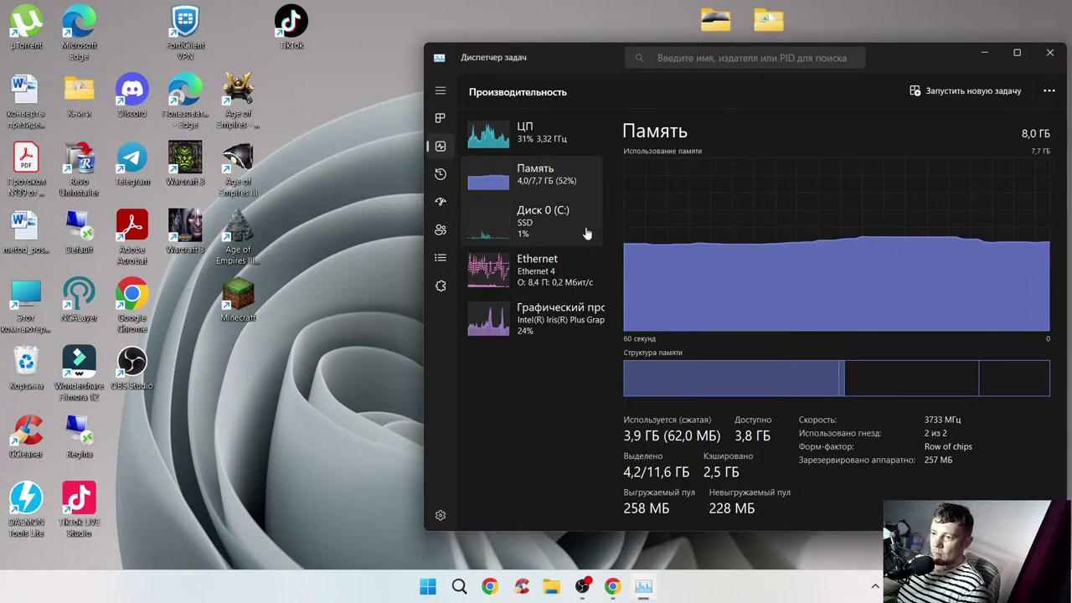
{"action": "left_click", "coordinate": [441, 90]}
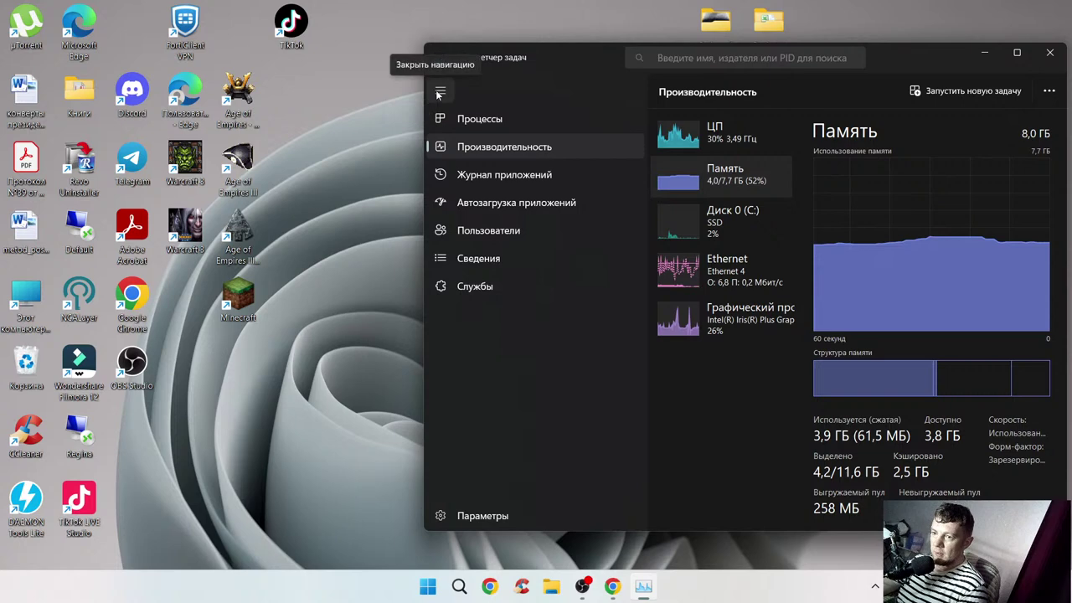
{"action": "left_click", "coordinate": [439, 90]}
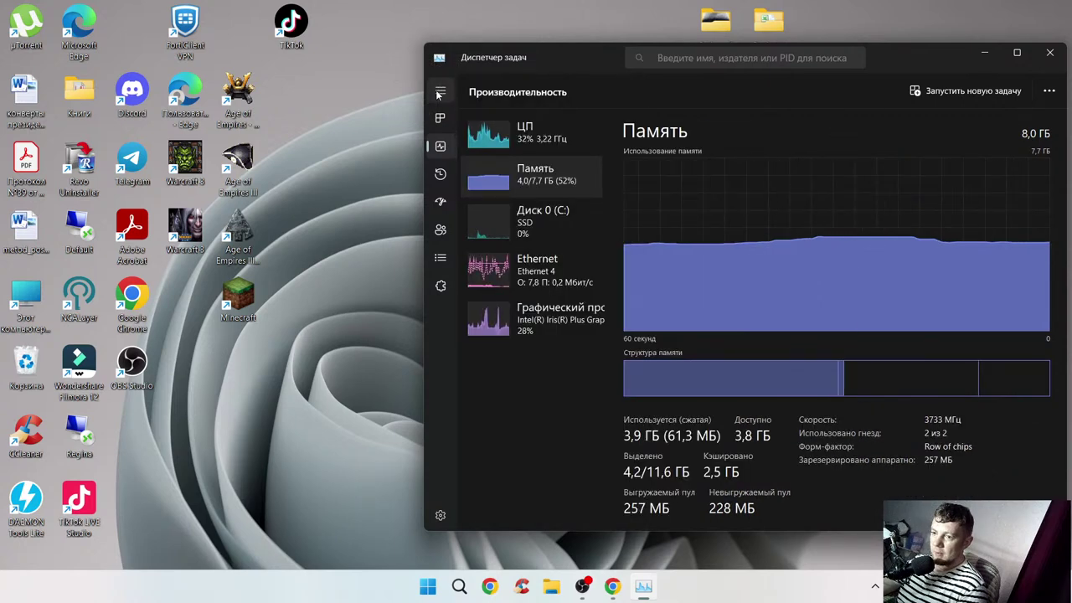
{"action": "left_click", "coordinate": [437, 91]}
{"action": "left_click", "coordinate": [431, 124]}
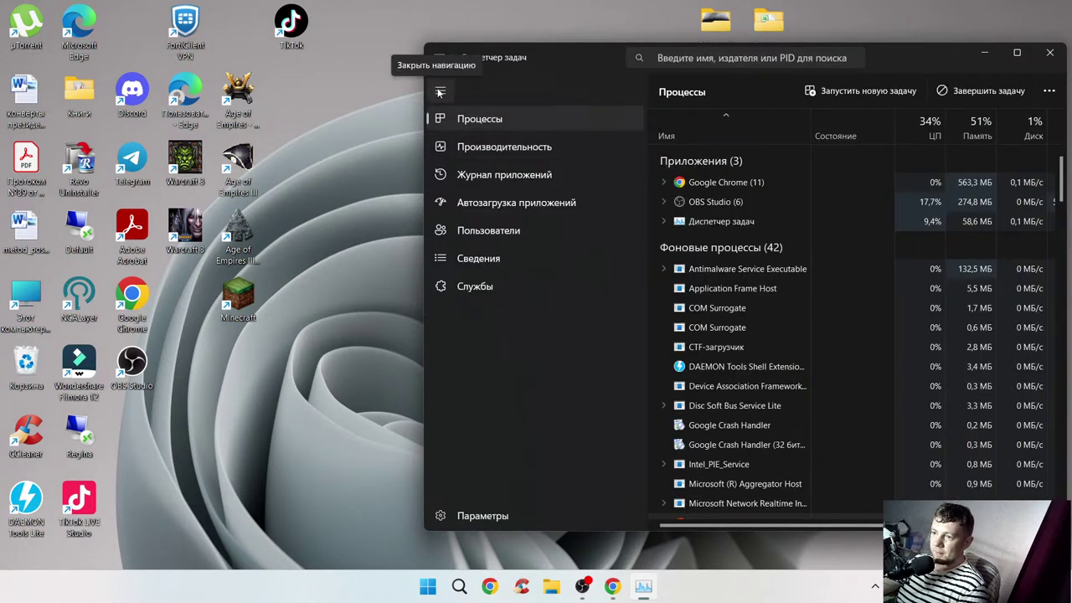
{"action": "left_click", "coordinate": [441, 91]}
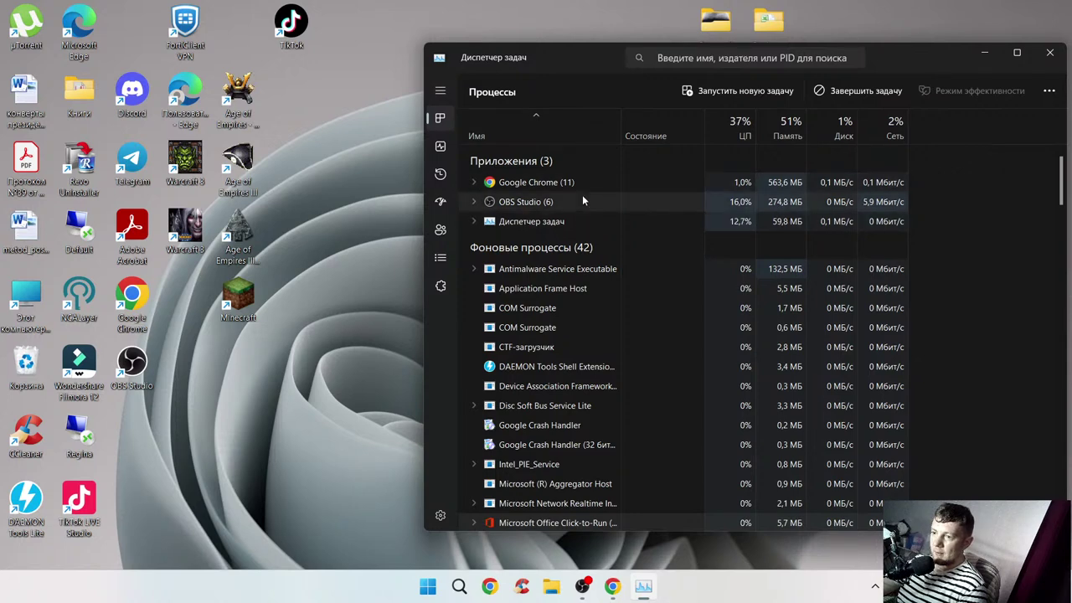
{"action": "left_click", "coordinate": [473, 182]}
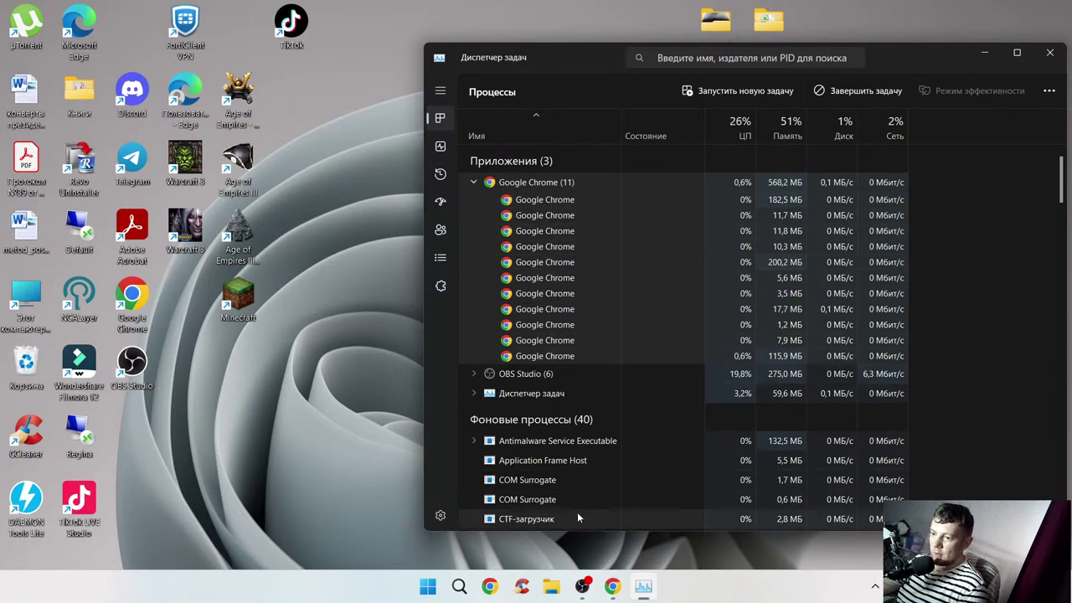
Switch to Google Chrome and open a new tab beside the live stream dashboard.
{"action": "left_click", "coordinate": [612, 585]}
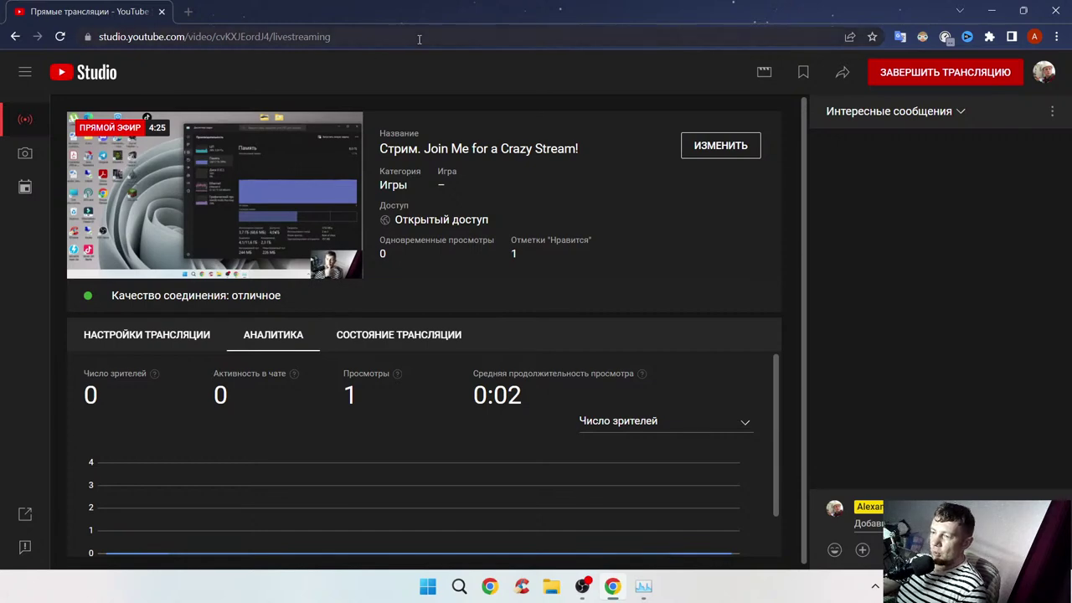
{"action": "left_click", "coordinate": [1056, 36]}
{"action": "left_click", "coordinate": [1004, 60]}
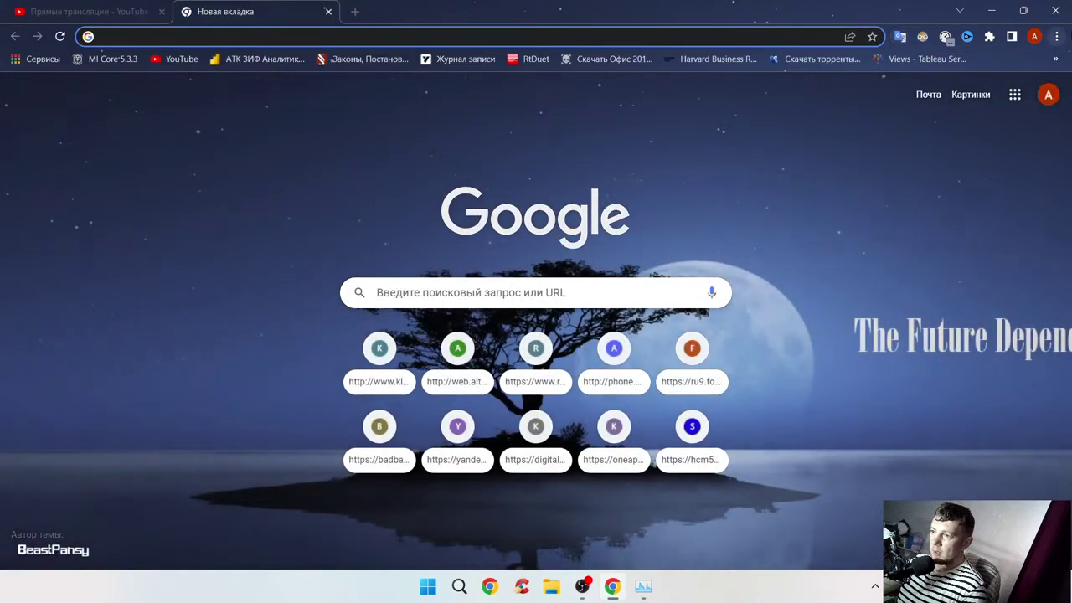
View the devices available for casting the current tab and close the cast dialog.
{"action": "left_click", "coordinate": [1057, 36]}
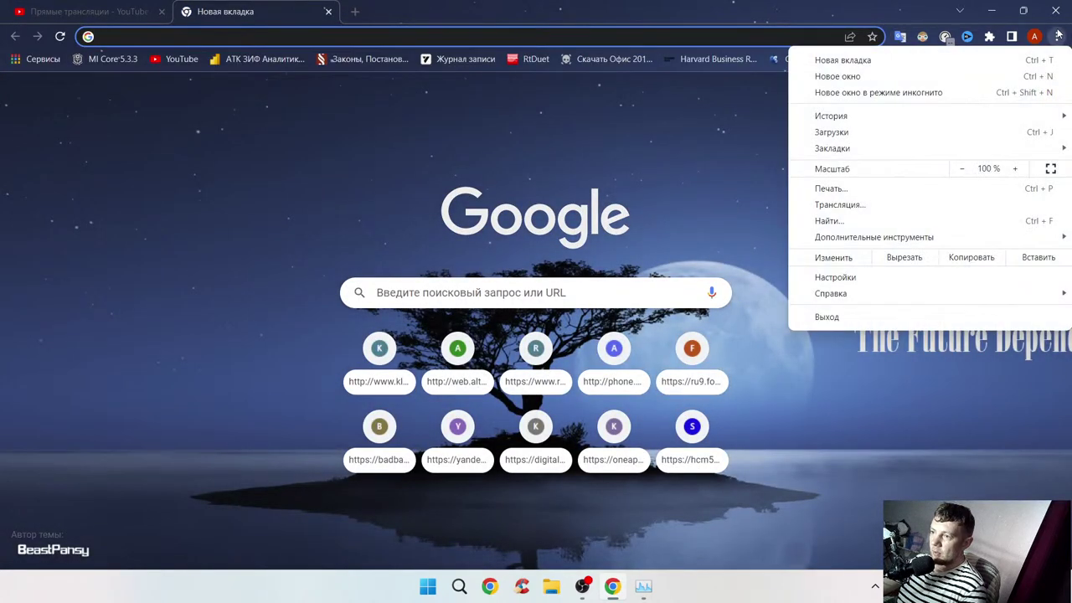
{"action": "mouse_move", "coordinate": [1047, 148]}
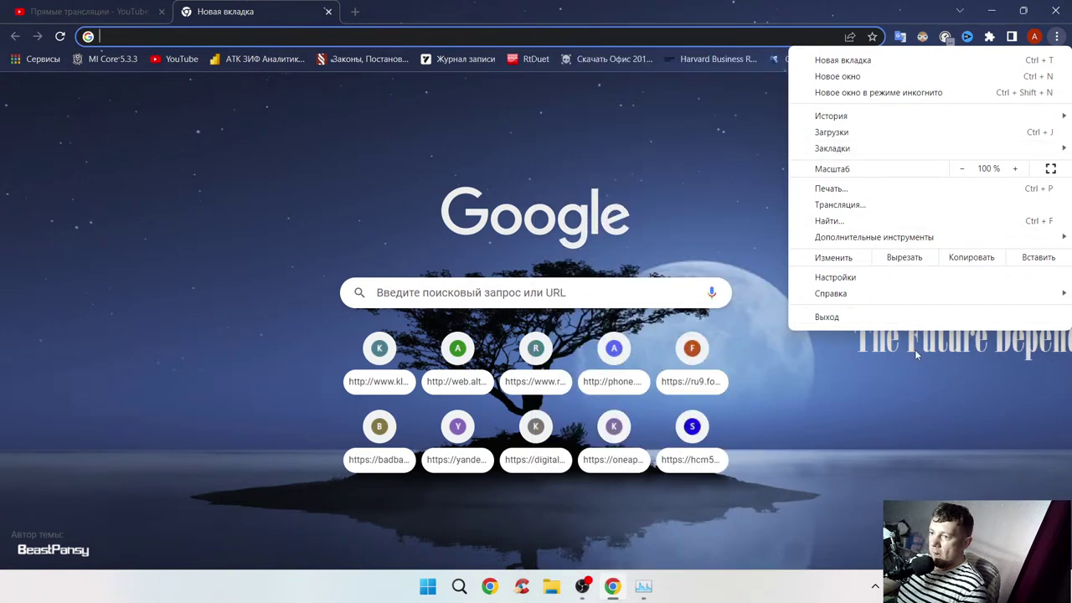
{"action": "left_click", "coordinate": [847, 204]}
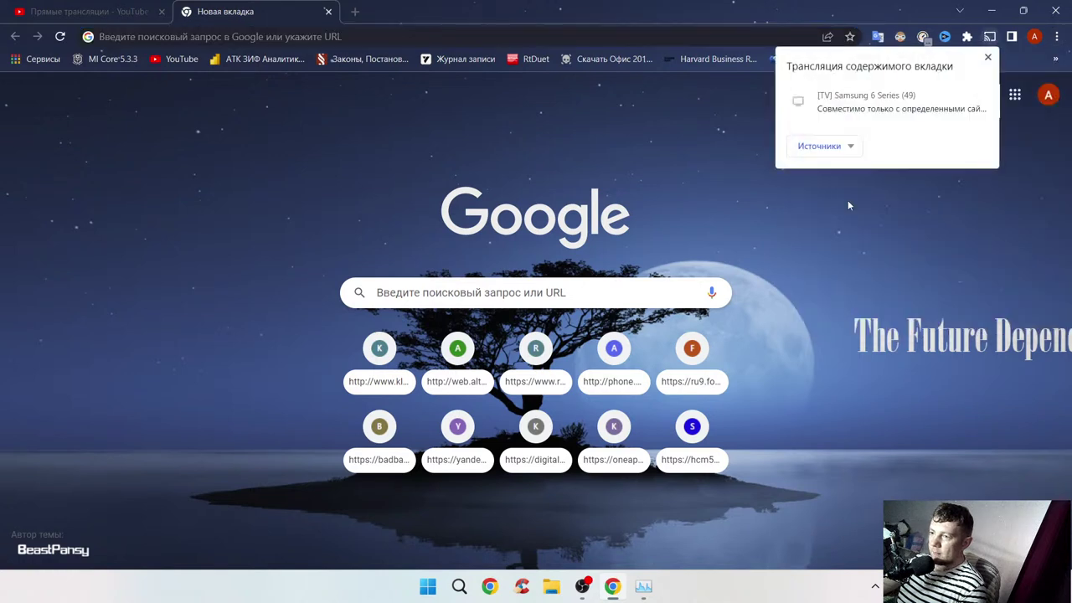
{"action": "left_click", "coordinate": [988, 57]}
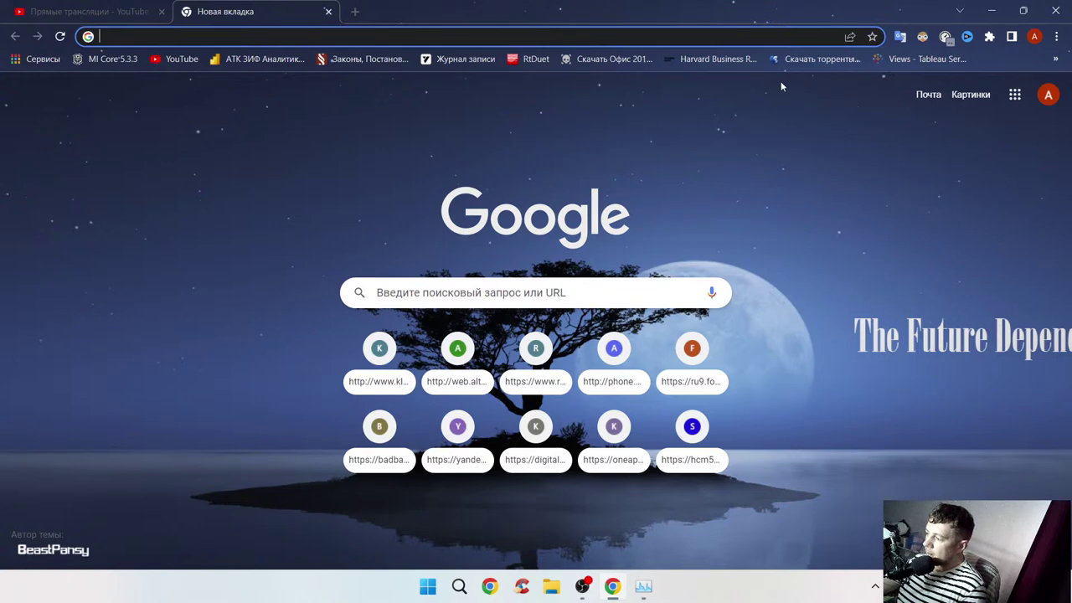
Open Chrome's settings and look through the sections from autofill, privacy and performance to downloads and accessibility.
{"action": "left_click", "coordinate": [1056, 37]}
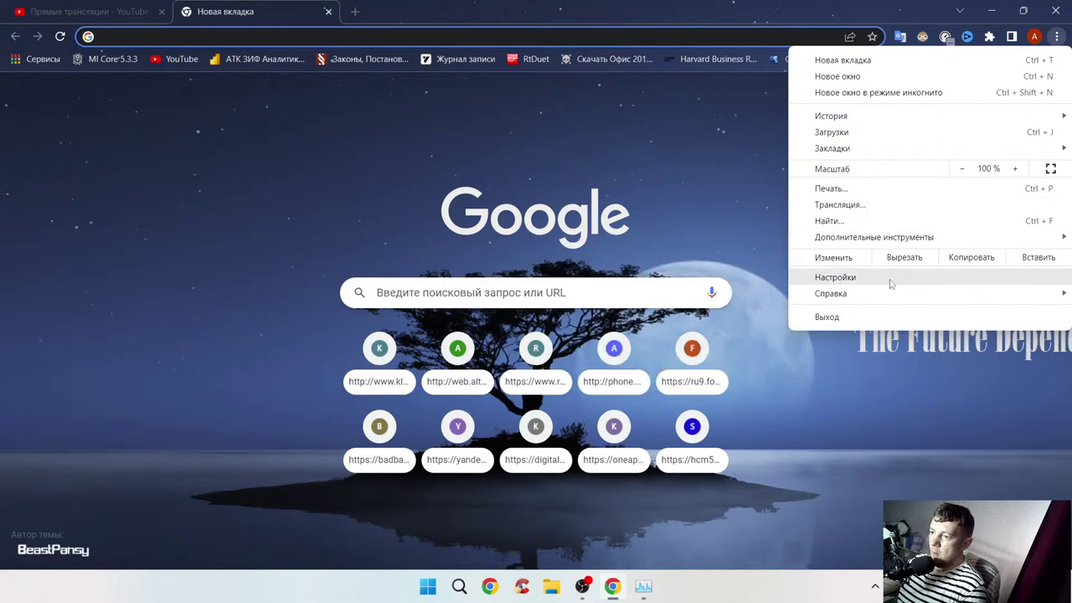
{"action": "left_click", "coordinate": [837, 277]}
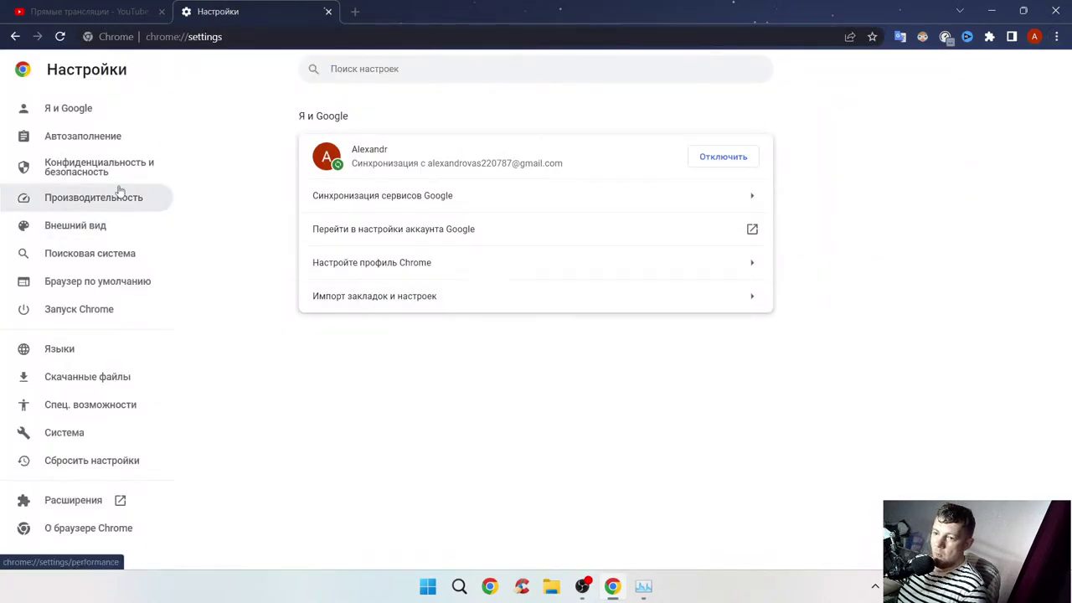
{"action": "left_click", "coordinate": [63, 139]}
{"action": "left_click", "coordinate": [97, 160]}
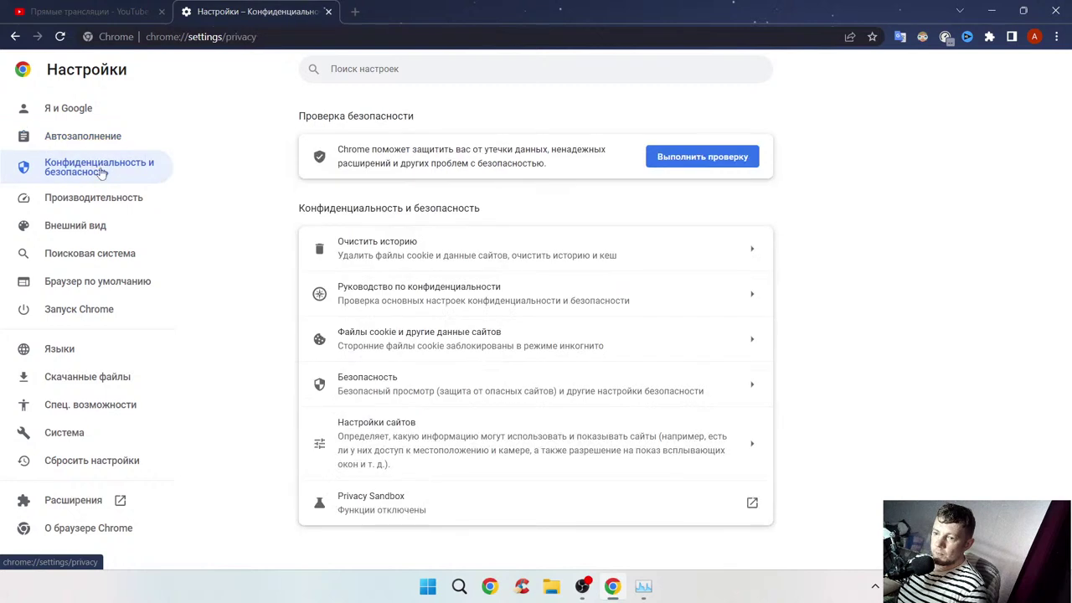
{"action": "left_click", "coordinate": [94, 198]}
{"action": "left_click", "coordinate": [93, 226]}
{"action": "left_click", "coordinate": [102, 256]}
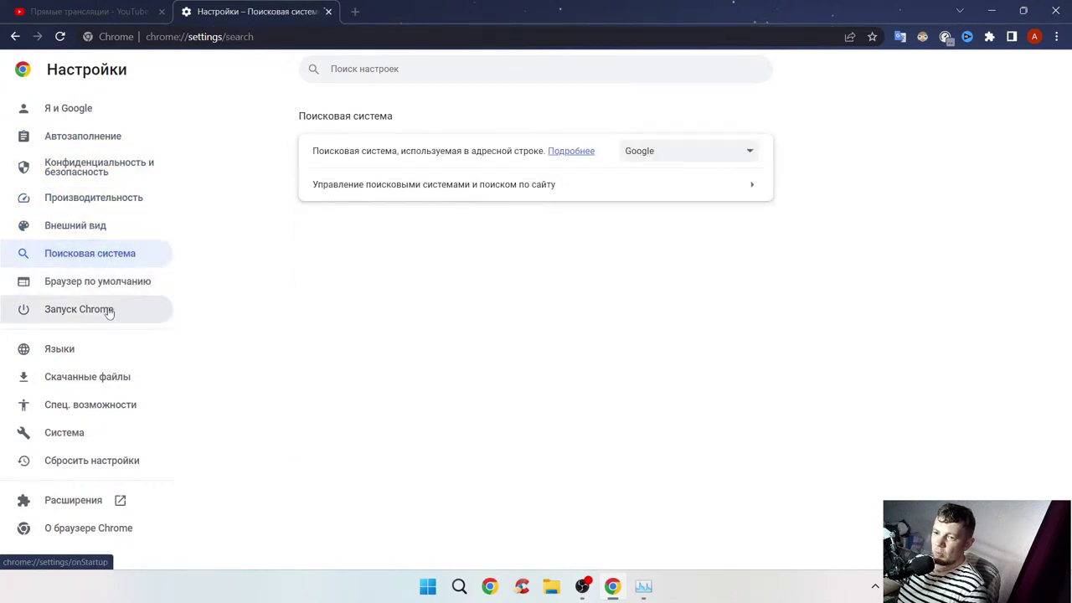
{"action": "left_click", "coordinate": [103, 310]}
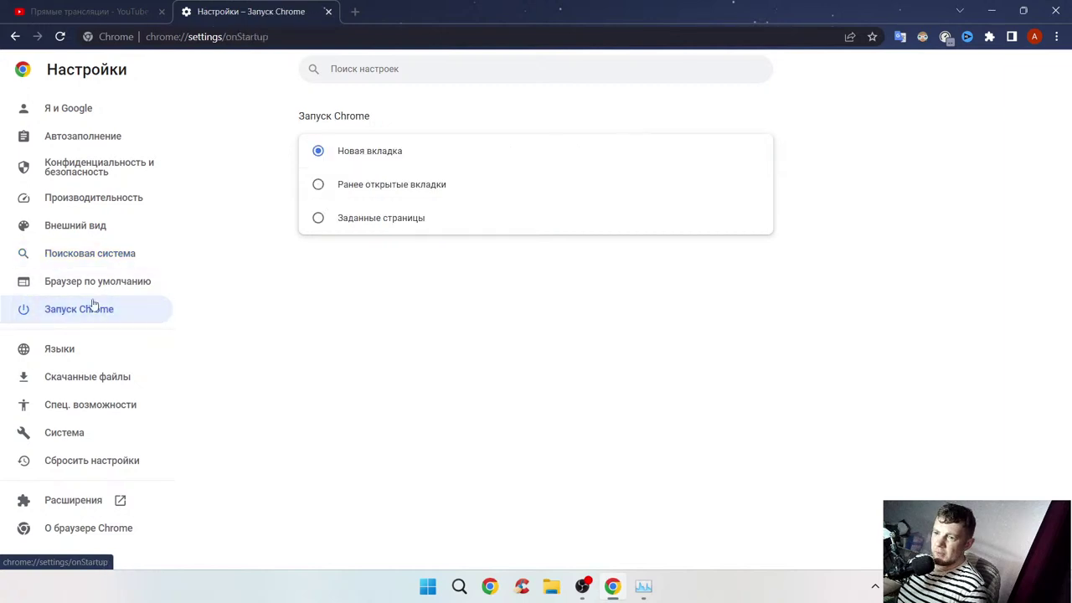
{"action": "left_click", "coordinate": [65, 352]}
{"action": "left_click", "coordinate": [80, 385]}
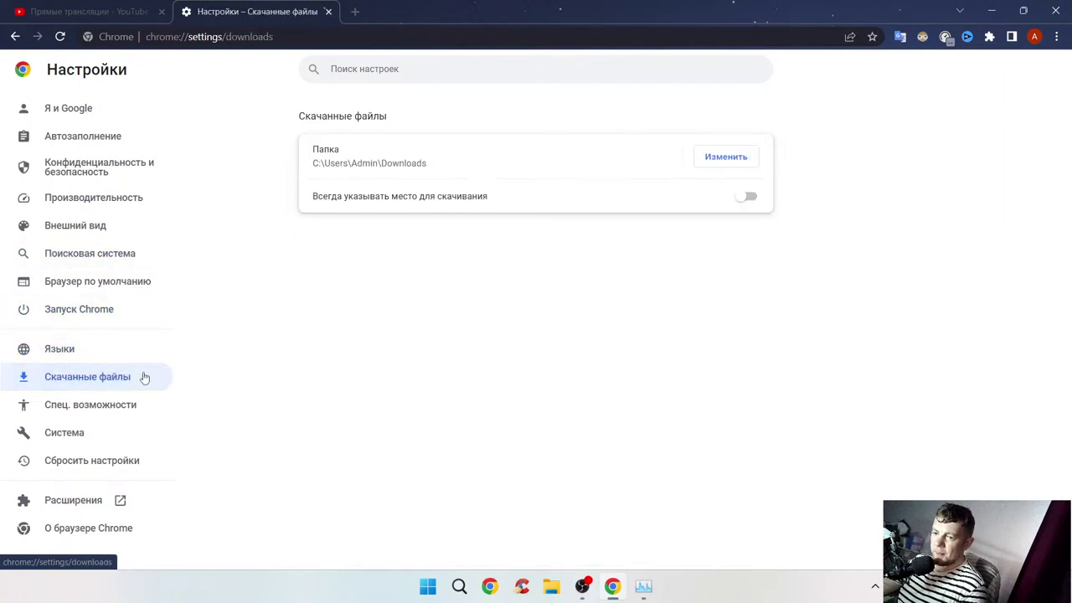
{"action": "left_click", "coordinate": [104, 404]}
Check the live stream dashboard and replace the Settings tab with a new blank tab.
{"action": "left_click", "coordinate": [92, 11]}
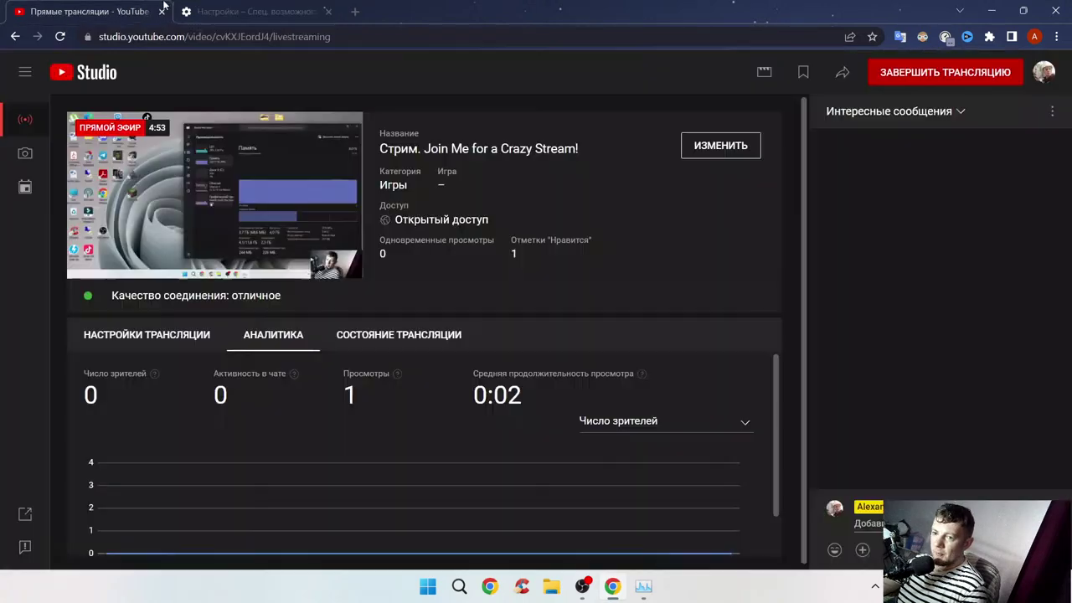
{"action": "left_click", "coordinate": [261, 14]}
{"action": "left_click", "coordinate": [327, 12]}
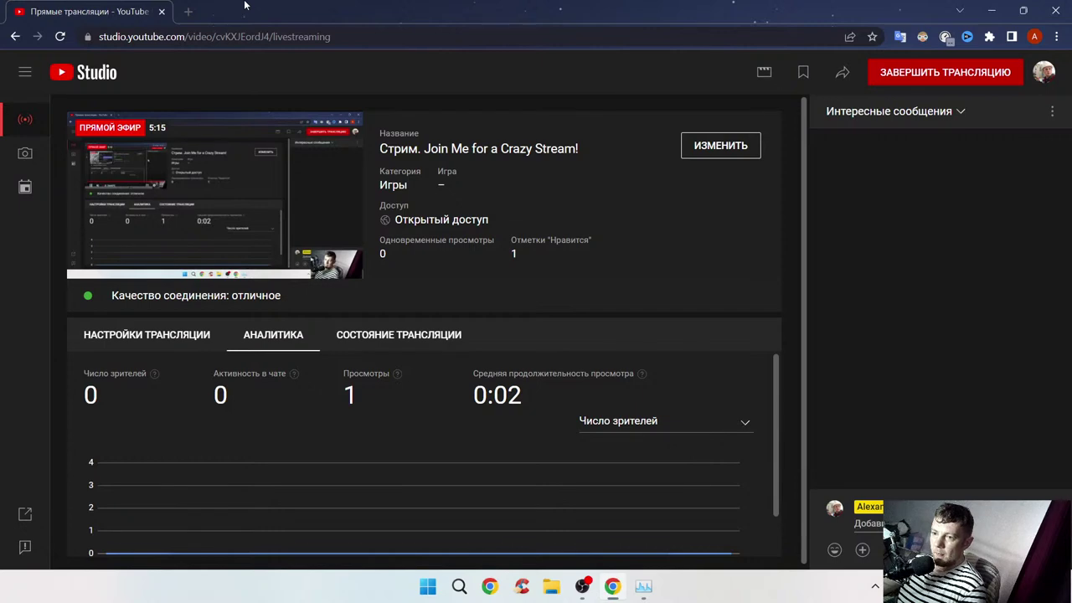
{"action": "left_click", "coordinate": [188, 11]}
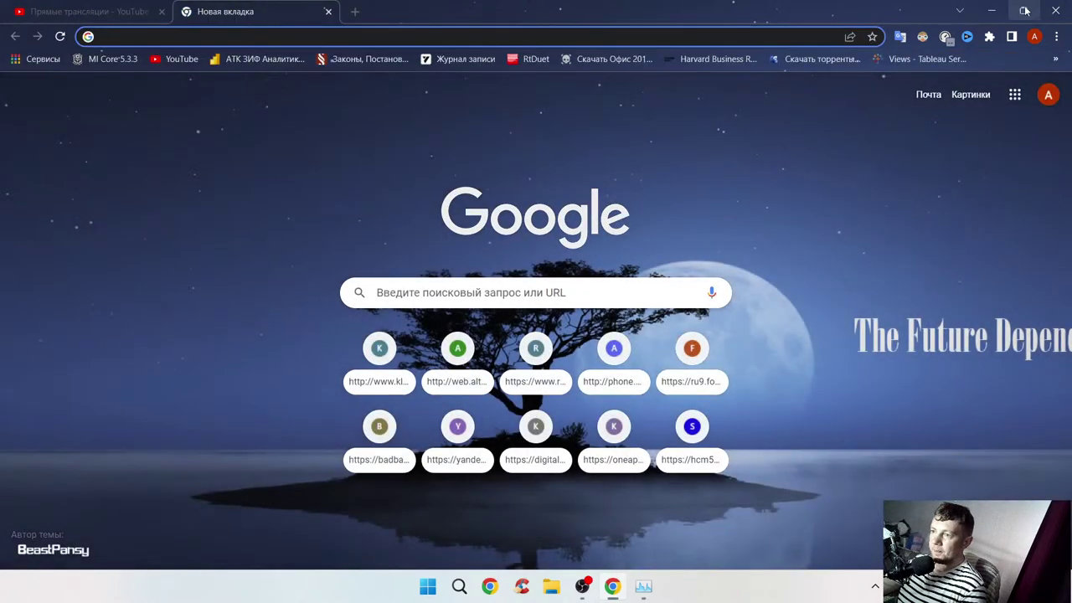
Minimize Chrome, collapse the Google Chrome process group in Task Manager and show the memory performance graph.
{"action": "left_click", "coordinate": [991, 10]}
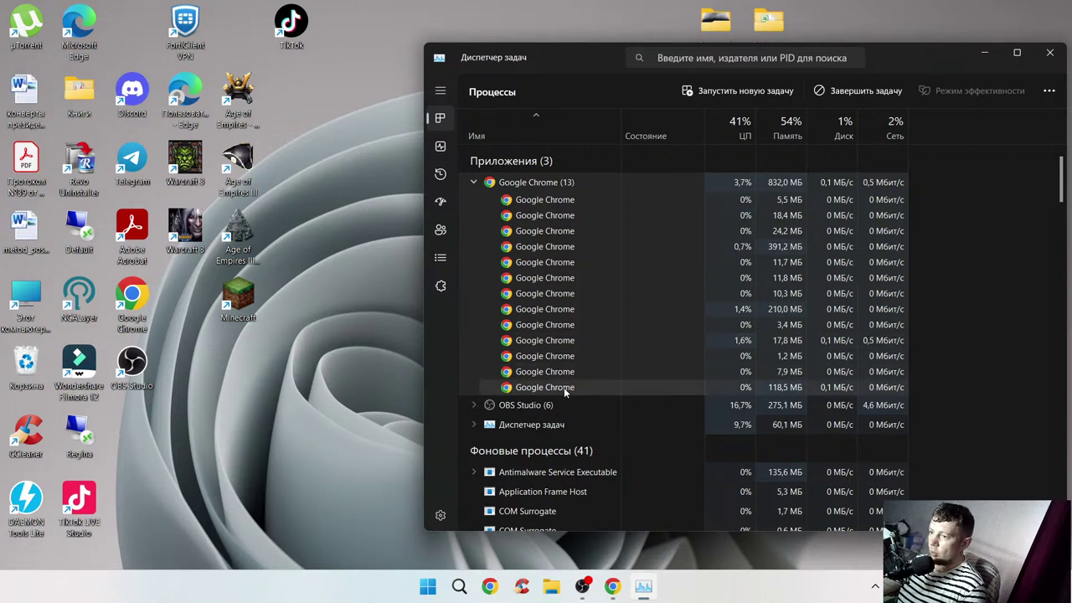
{"action": "left_click", "coordinate": [473, 183]}
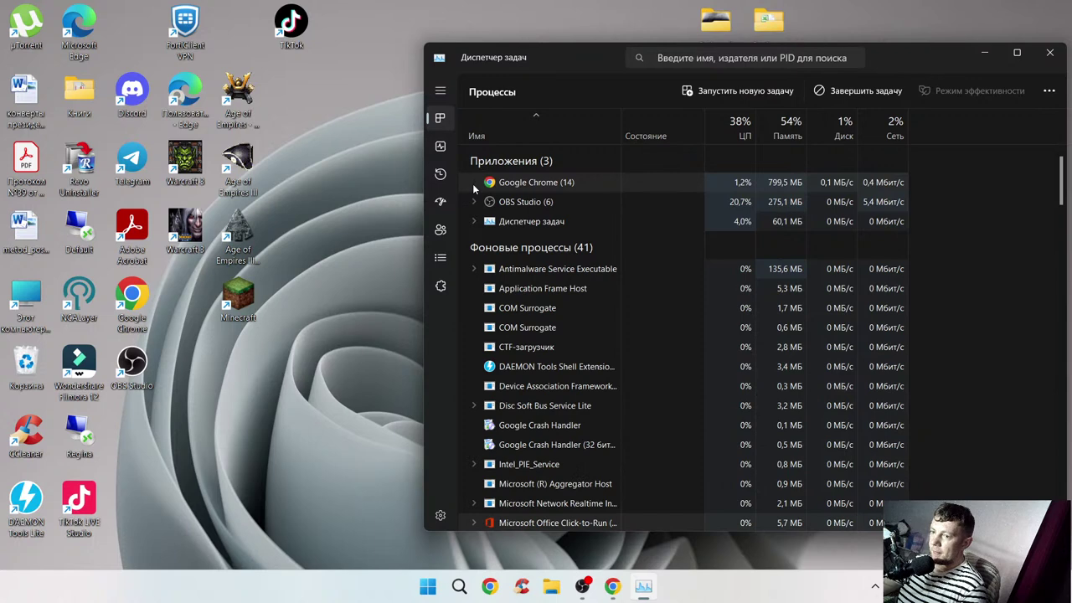
{"action": "left_click", "coordinate": [441, 146]}
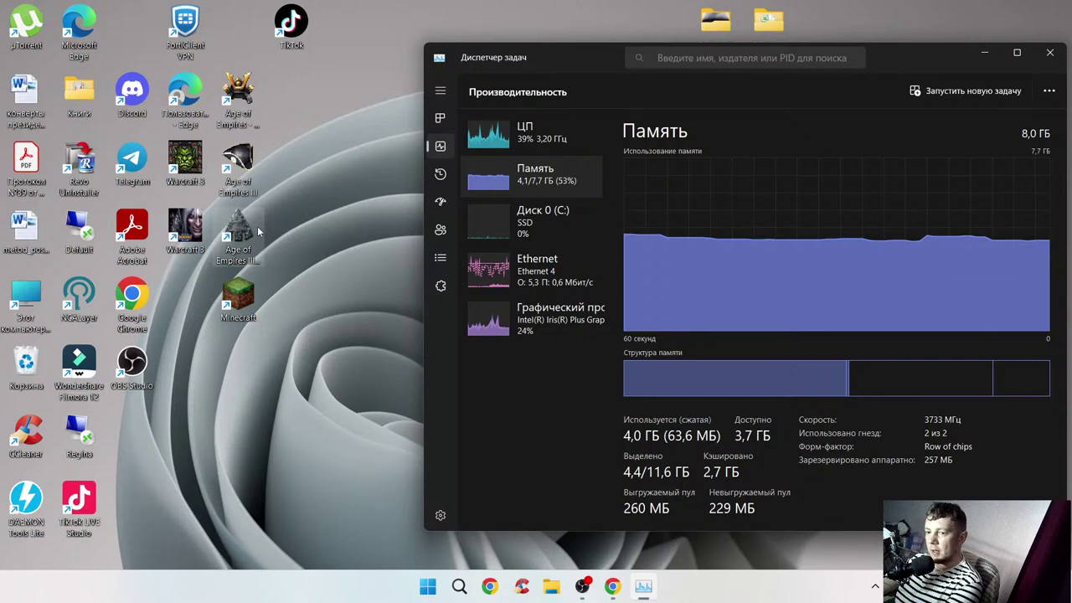
Open Revo Uninstaller's main window from its hunter mode target and review the Windows apps and installed programs.
{"action": "left_click", "coordinate": [100, 134]}
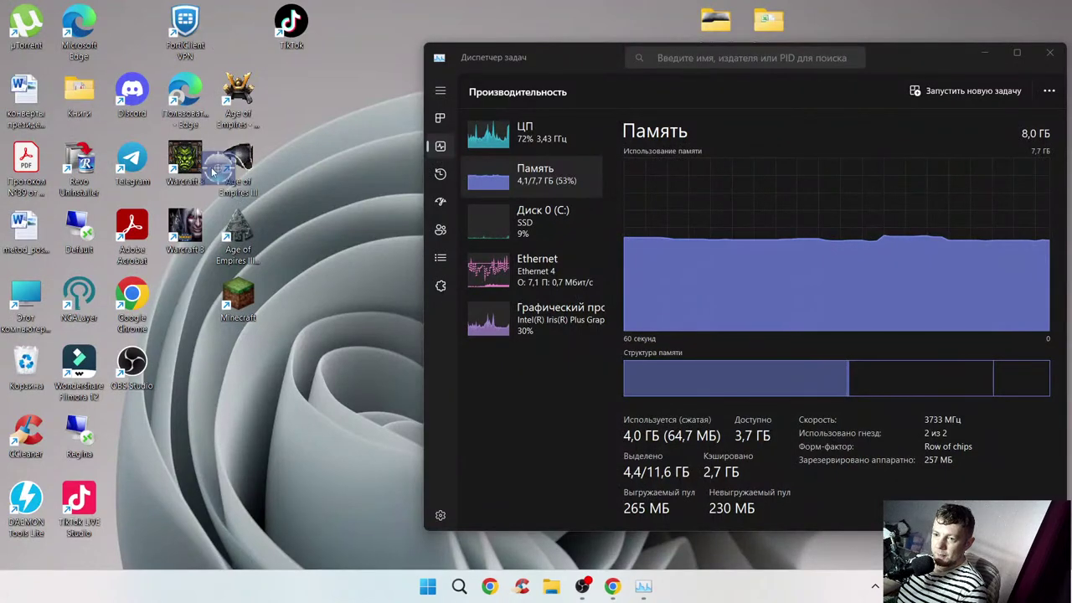
{"action": "right_click", "coordinate": [214, 170]}
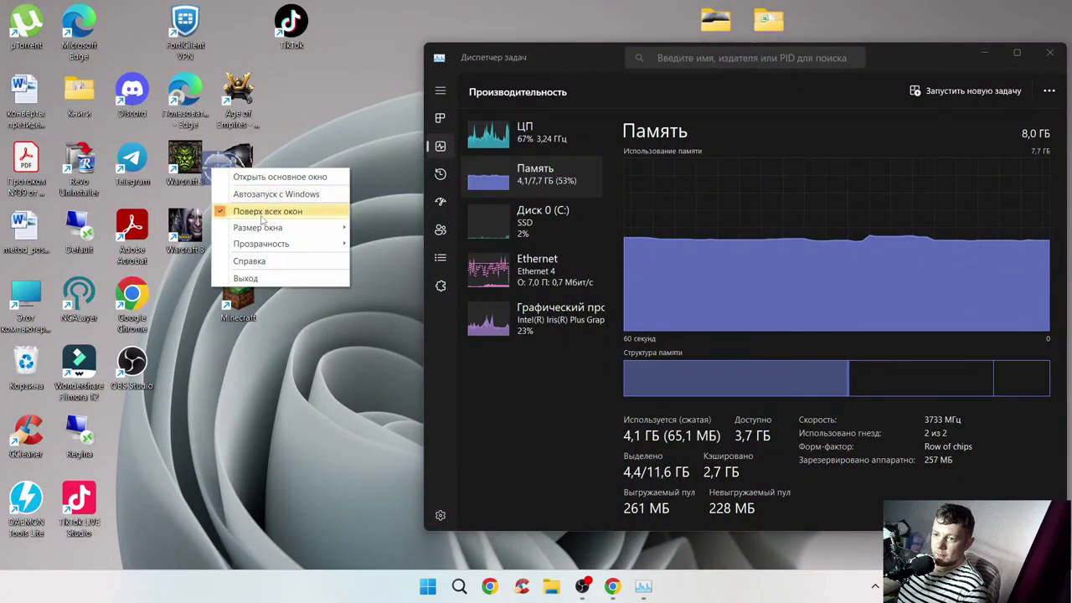
{"action": "left_click", "coordinate": [261, 177]}
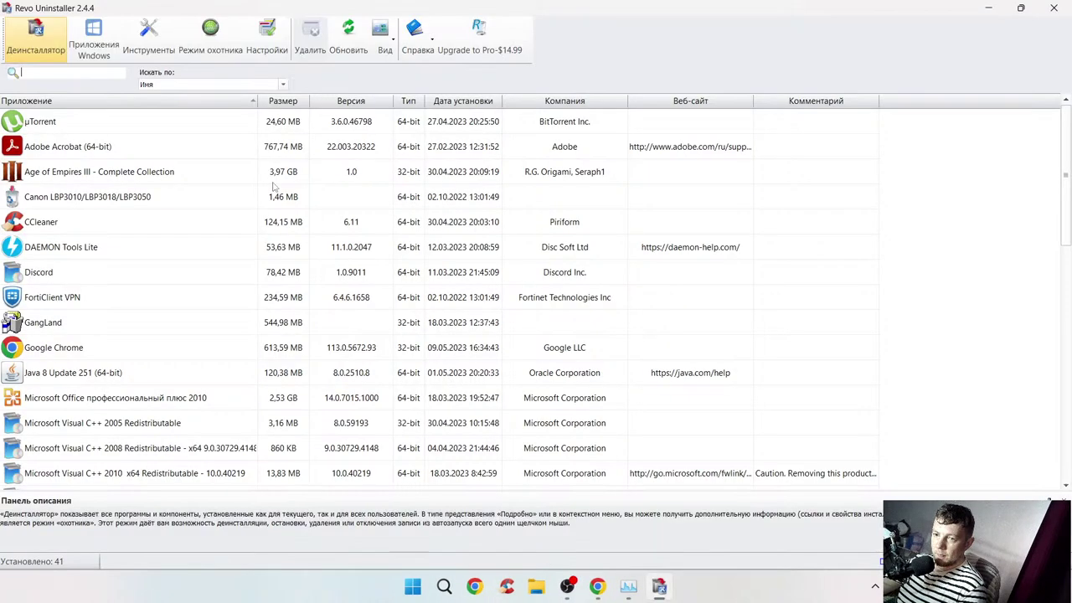
{"action": "left_click", "coordinate": [94, 38]}
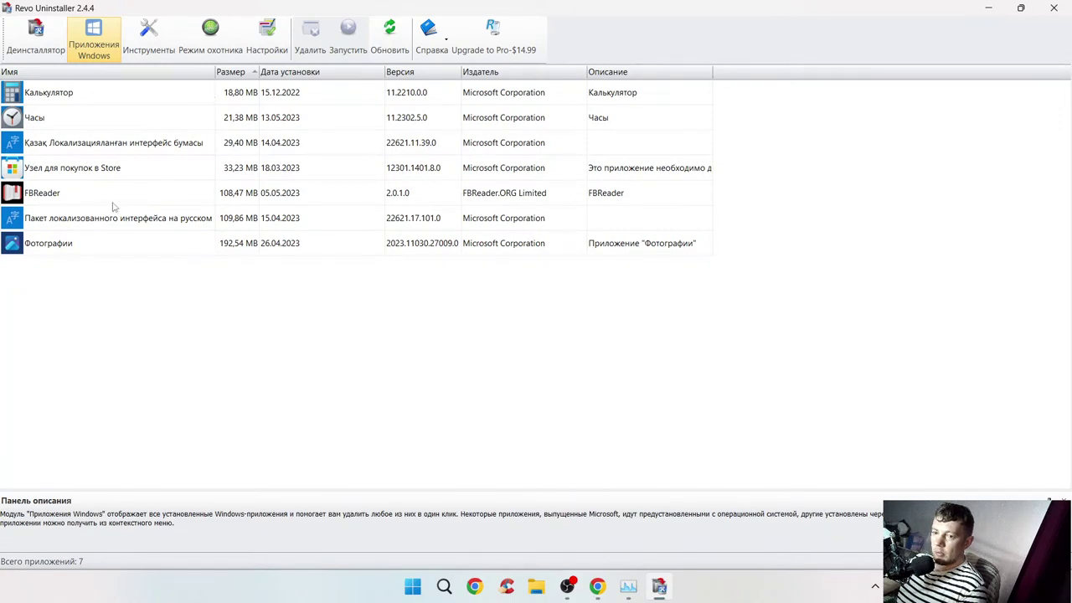
{"action": "left_click", "coordinate": [35, 38]}
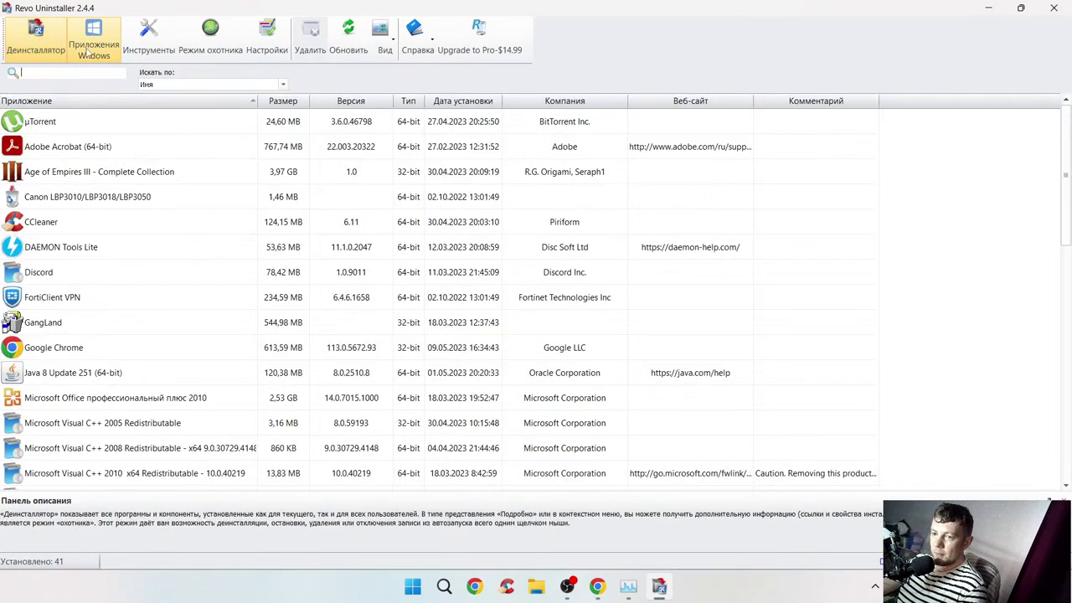
Uninstall Age of Empires III - Complete Collection by aiming Revo Uninstaller's hunter mode target at its desktop shortcut.
{"action": "left_click", "coordinate": [205, 38]}
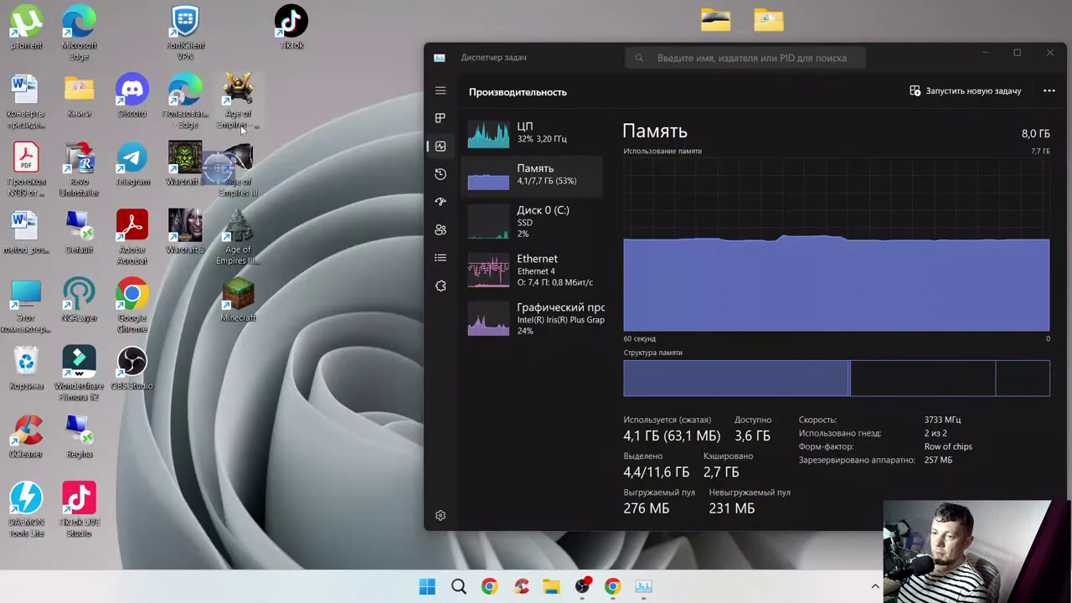
{"action": "left_click_drag", "start_coordinate": [218, 170], "coordinate": [238, 96]}
{"action": "left_click", "coordinate": [316, 103]}
{"action": "left_click", "coordinate": [633, 399]}
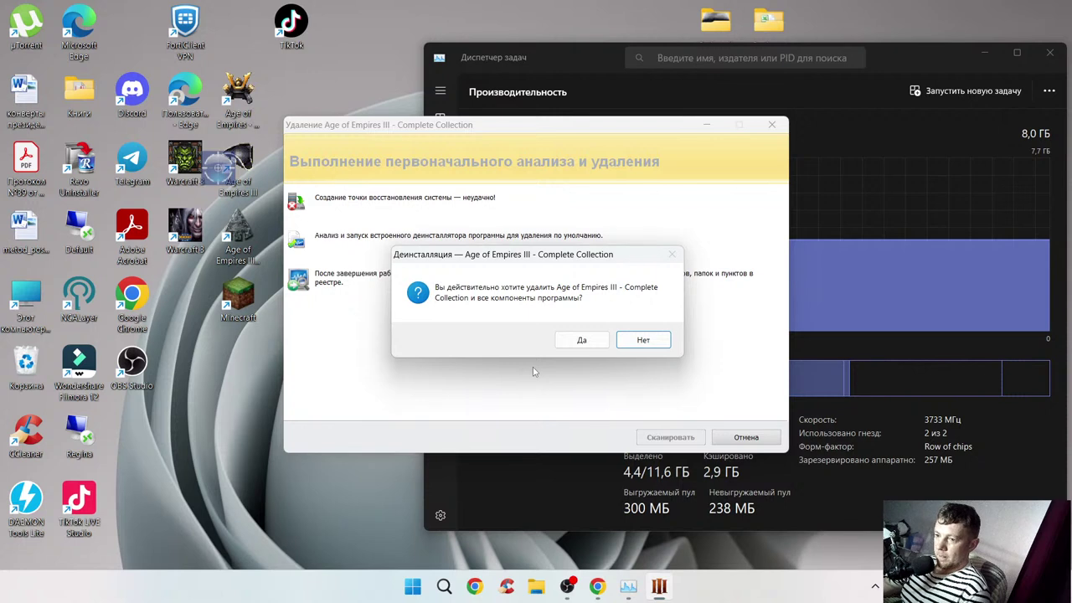
{"action": "left_click", "coordinate": [581, 340]}
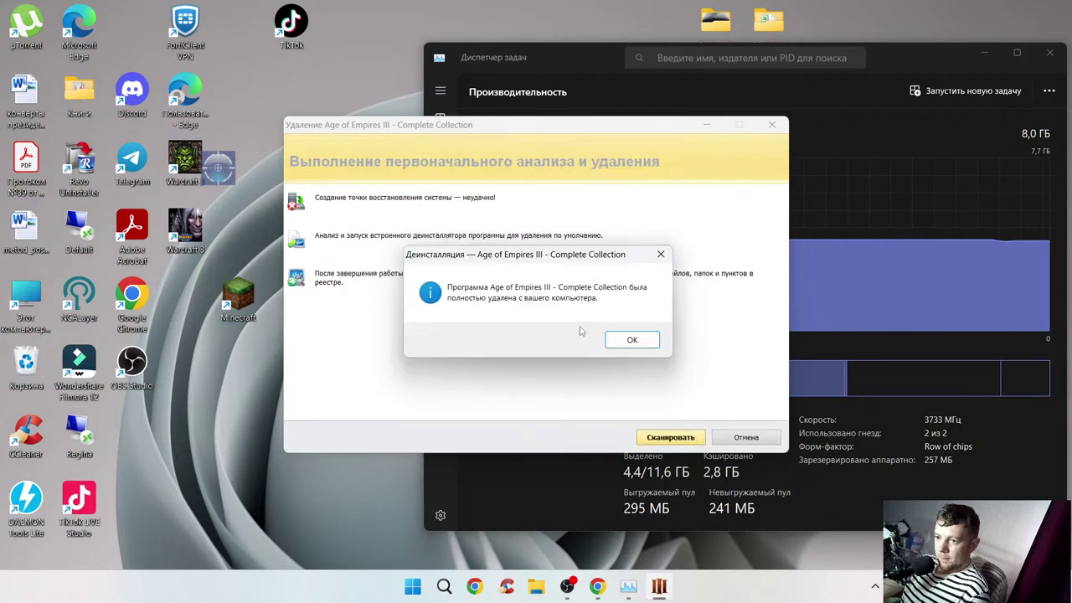
{"action": "left_click", "coordinate": [632, 340]}
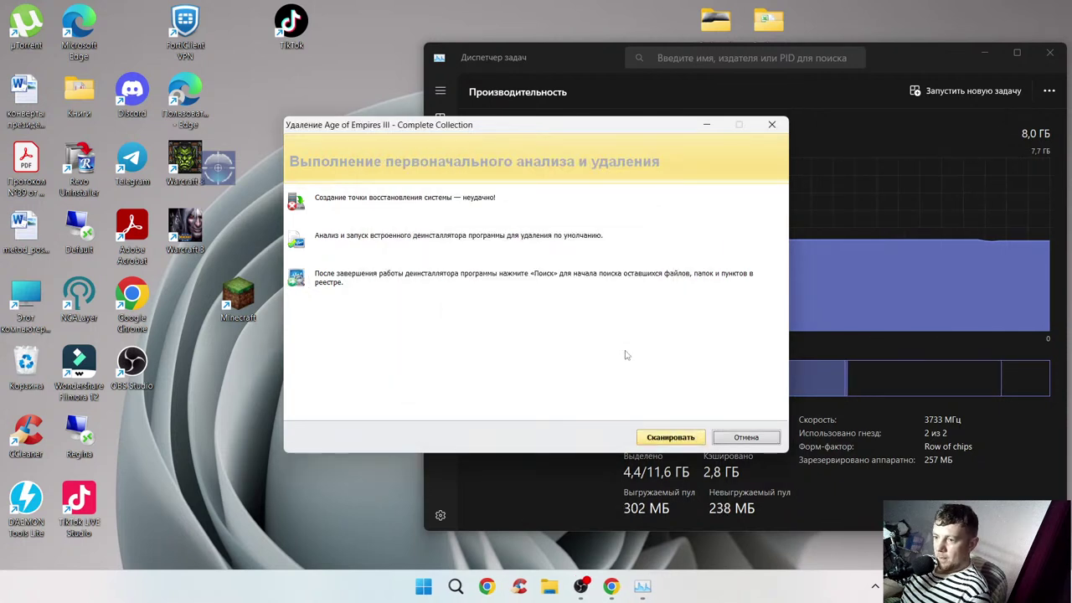
Scan for leftovers of Age of Empires III and delete all the remaining registry entries found.
{"action": "left_click", "coordinate": [663, 436]}
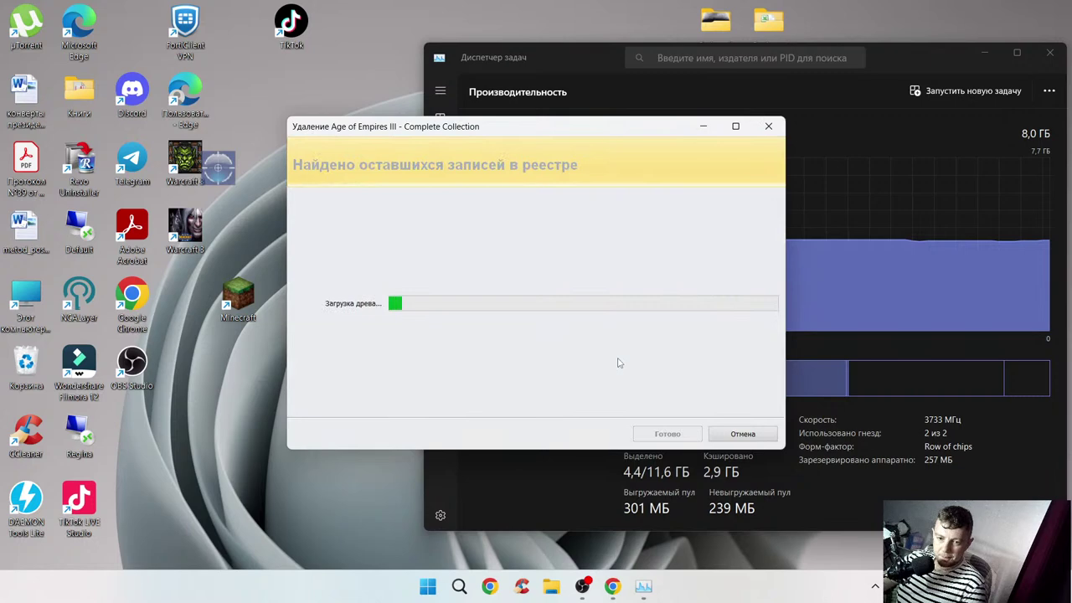
{"action": "left_click", "coordinate": [311, 403]}
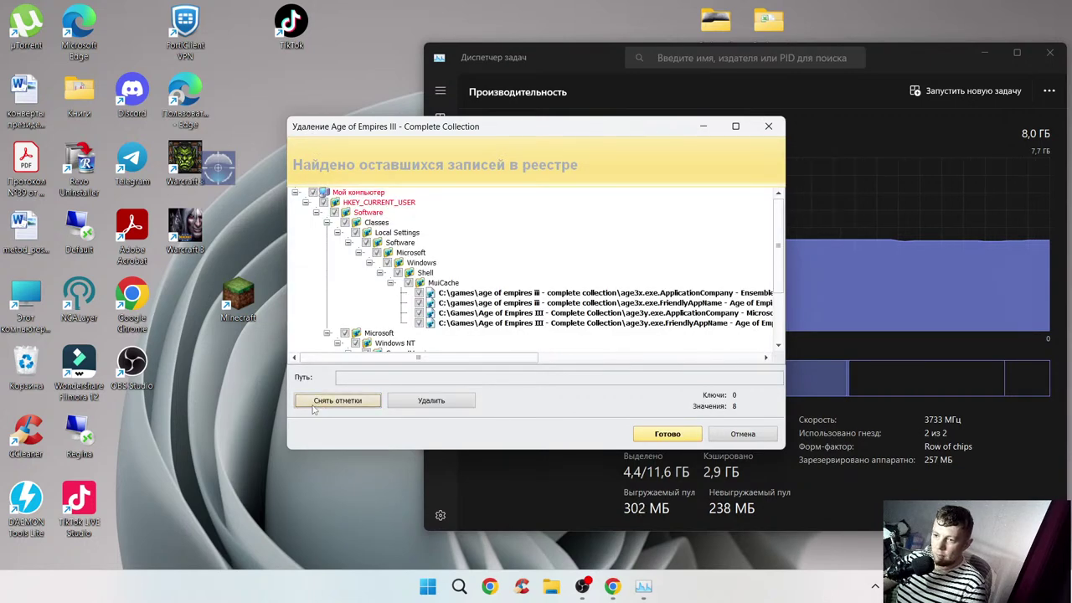
{"action": "left_click", "coordinate": [452, 405]}
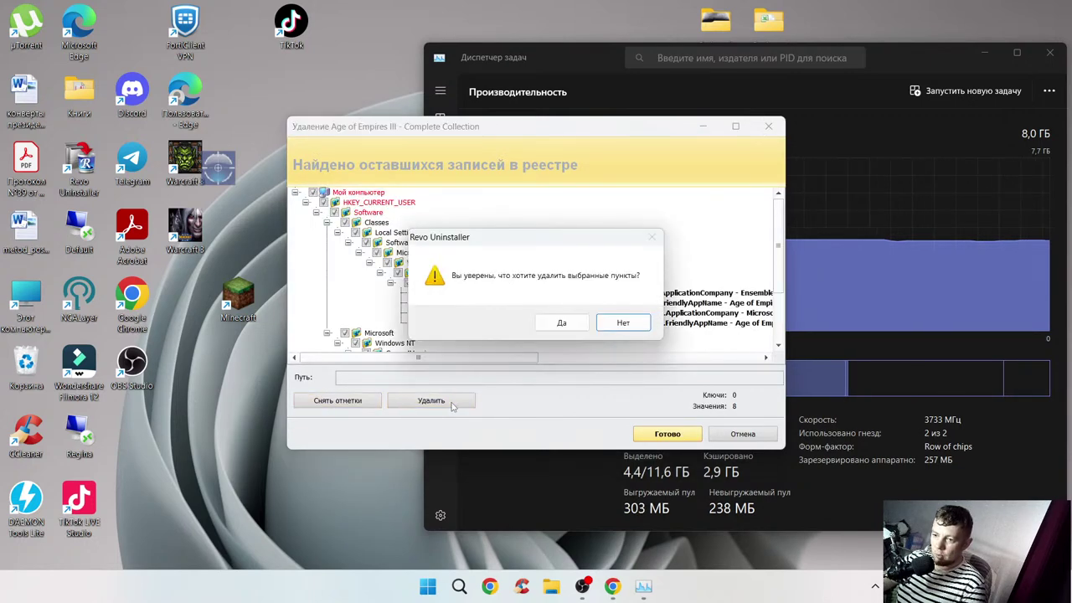
{"action": "left_click", "coordinate": [549, 329]}
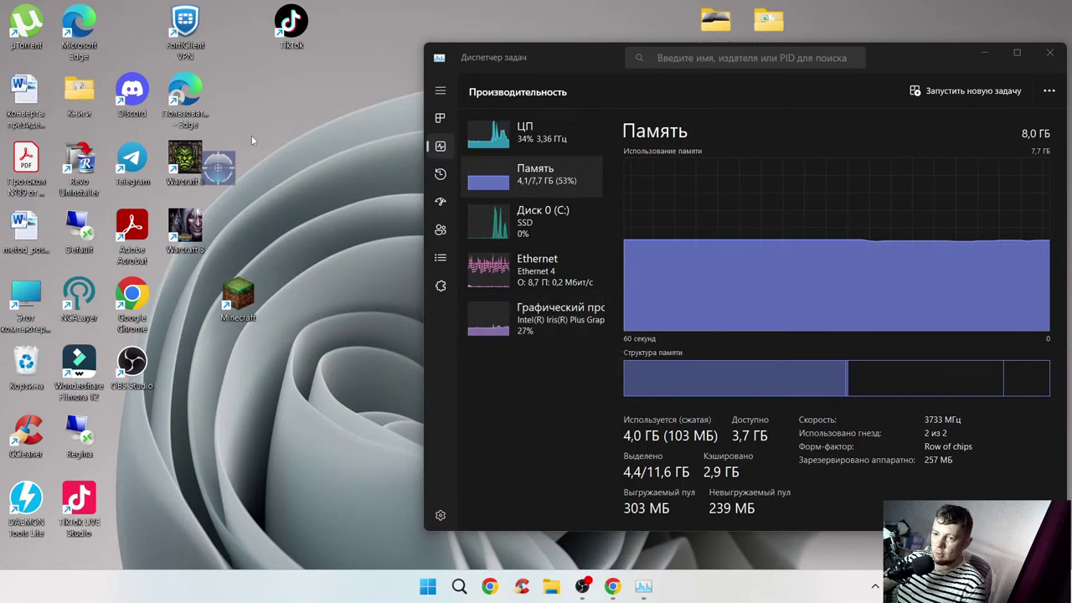
Move the Minecraft shortcut below the Warcraft 3 icons and the TikTok shortcut beside FortiClient VPN on the desktop.
{"action": "left_click_drag", "start_coordinate": [239, 279], "coordinate": [188, 281]}
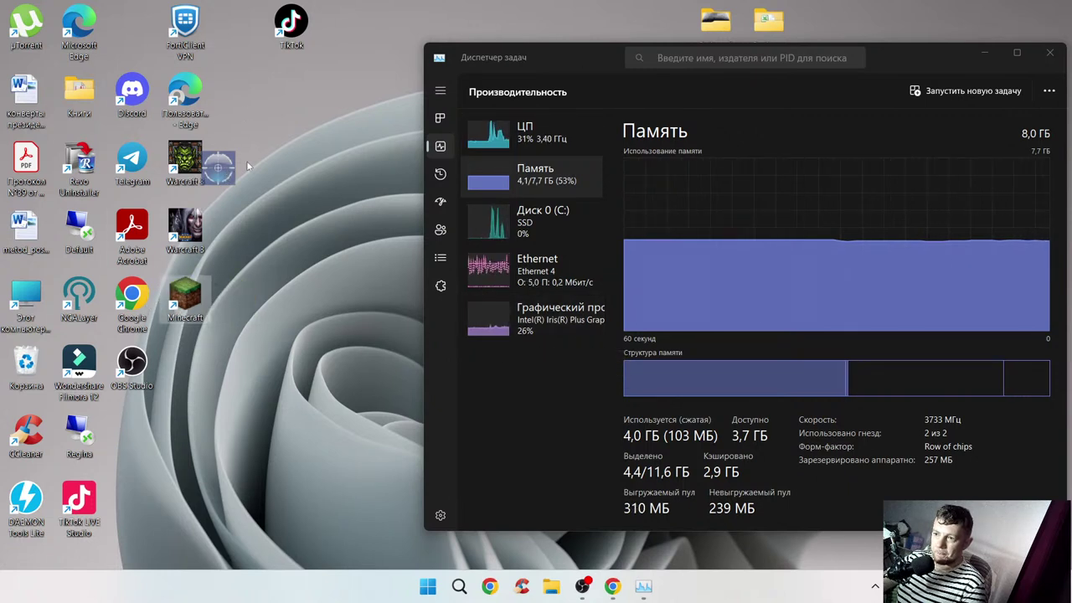
{"action": "left_click_drag", "start_coordinate": [299, 31], "coordinate": [246, 32]}
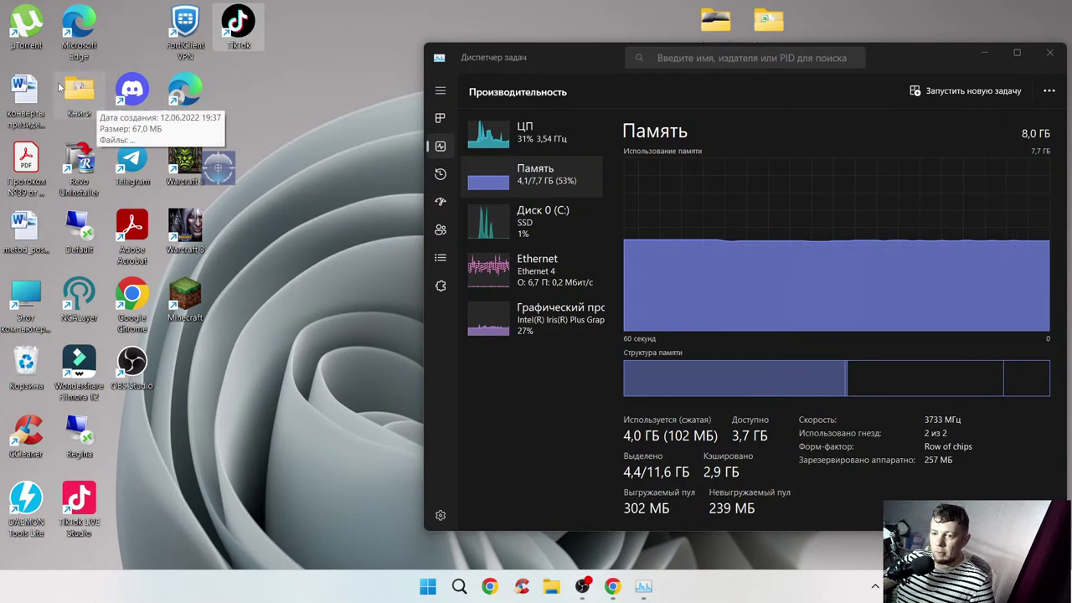
Switch to Google Chrome, open YouTube and play the lofi hip hop radio live stream.
{"action": "left_click", "coordinate": [621, 584]}
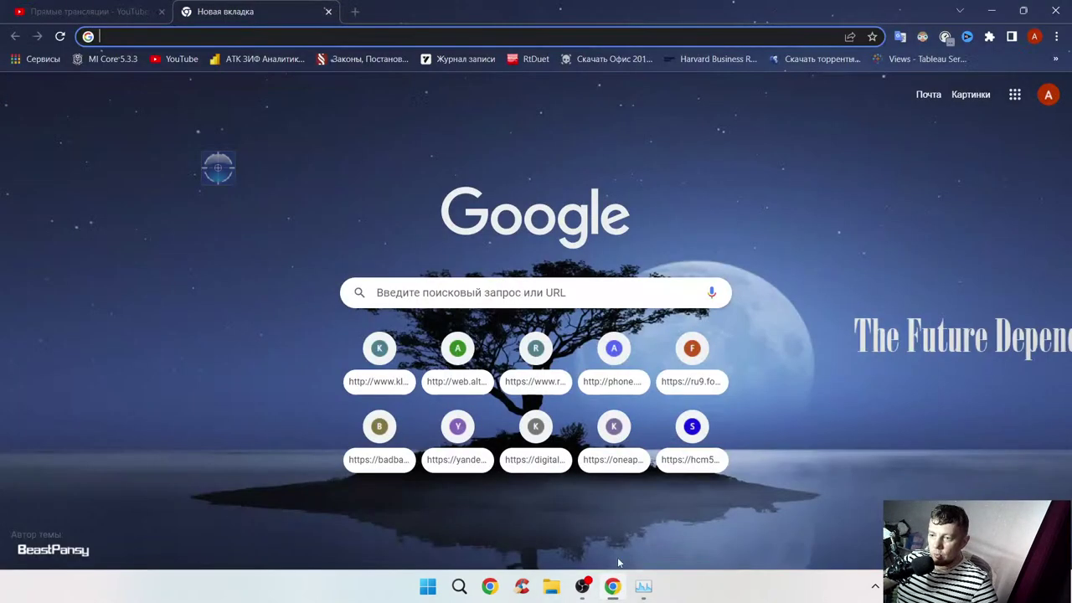
{"action": "left_click", "coordinate": [176, 59]}
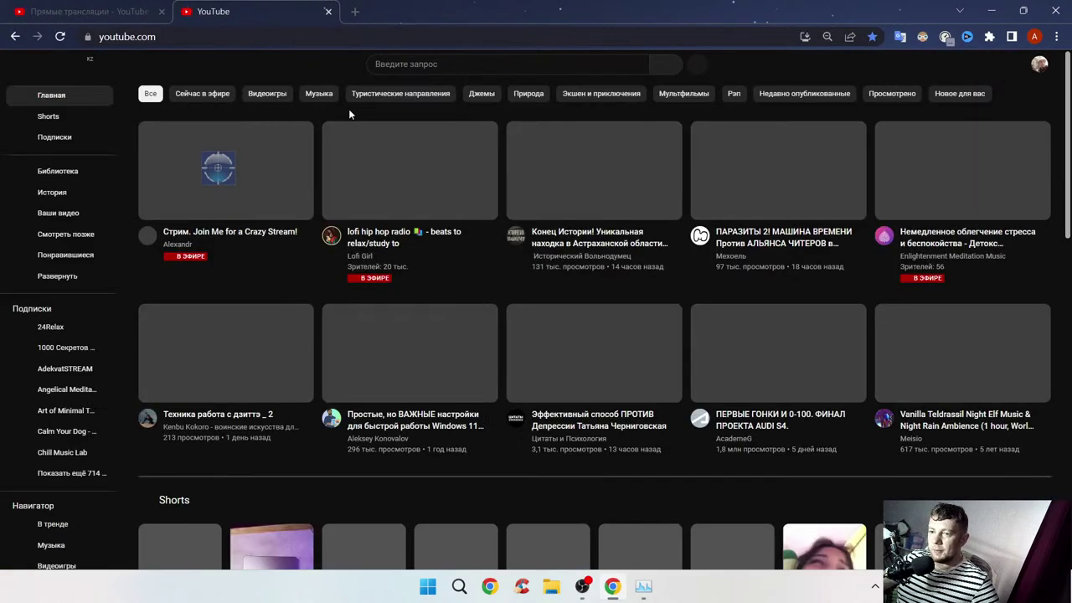
{"action": "left_click", "coordinate": [435, 176]}
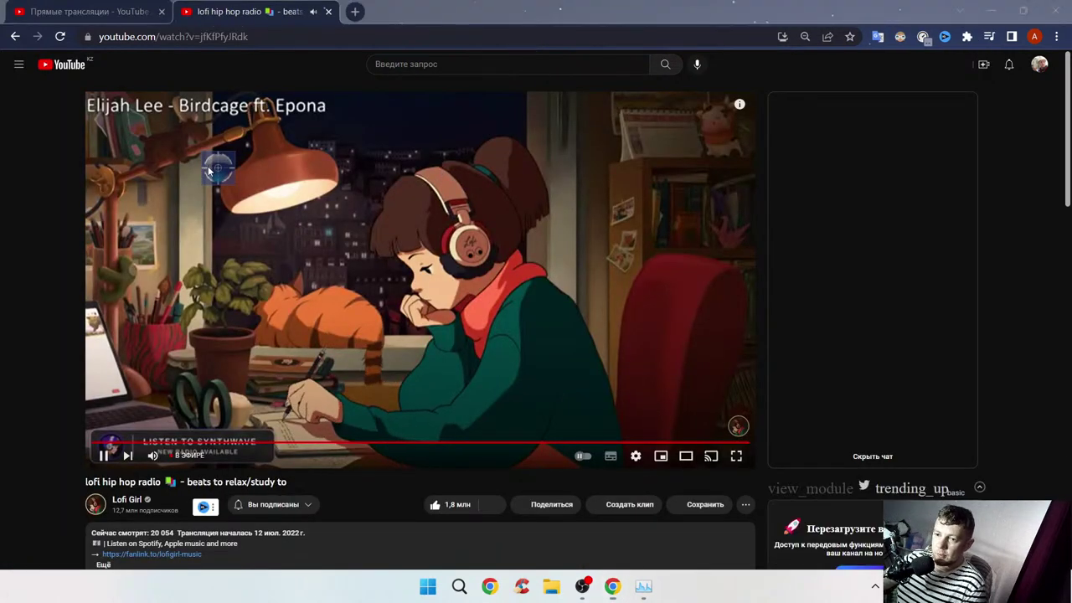
Exit Revo Uninstaller's hunter mode and clear the desktop by minimizing Chrome and Task Manager.
{"action": "right_click", "coordinate": [214, 169]}
{"action": "left_click", "coordinate": [242, 277]}
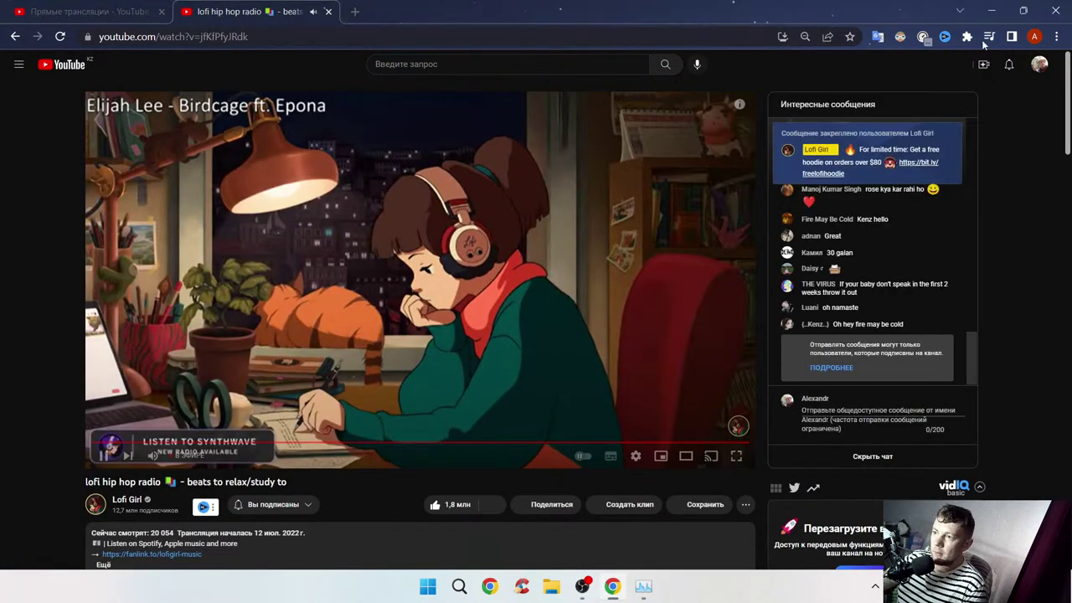
{"action": "left_click", "coordinate": [991, 11]}
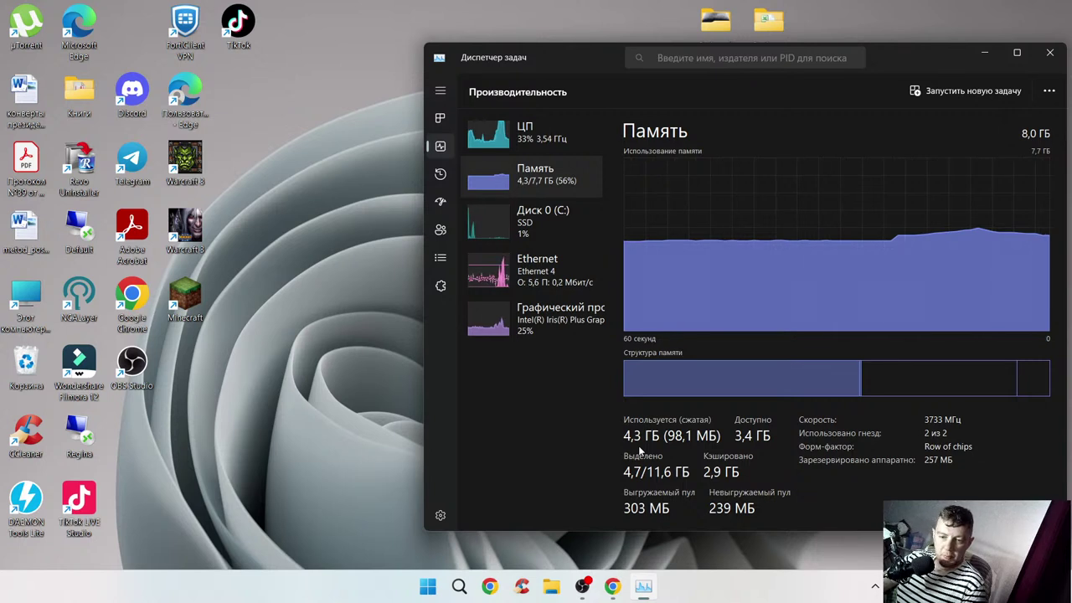
{"action": "left_click", "coordinate": [985, 53]}
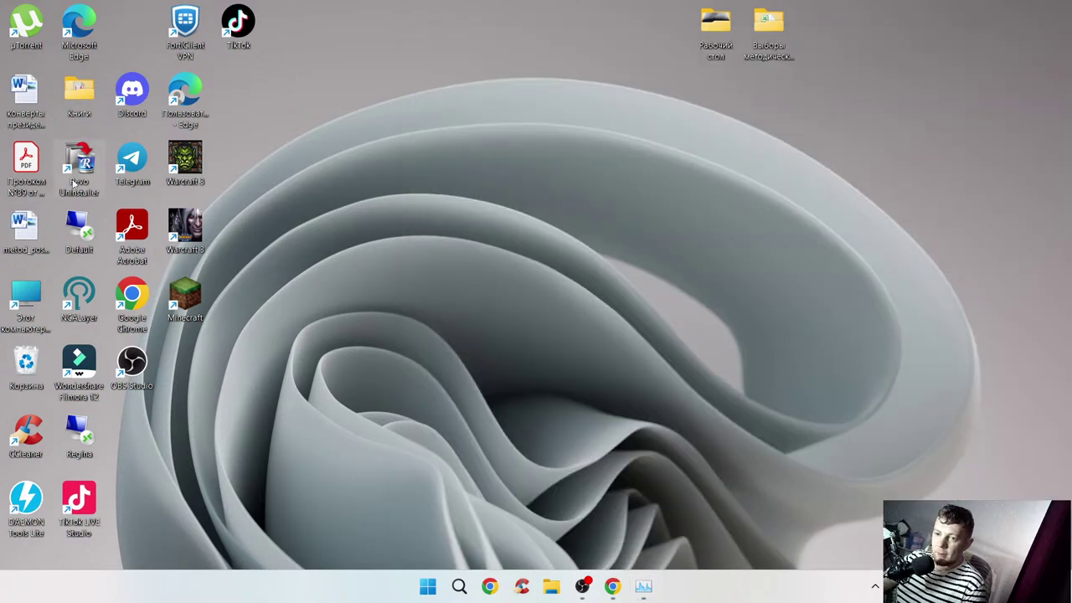
Switch to OBS Studio and hide the Рабочий стол source in the scene.
{"action": "left_click", "coordinate": [583, 586]}
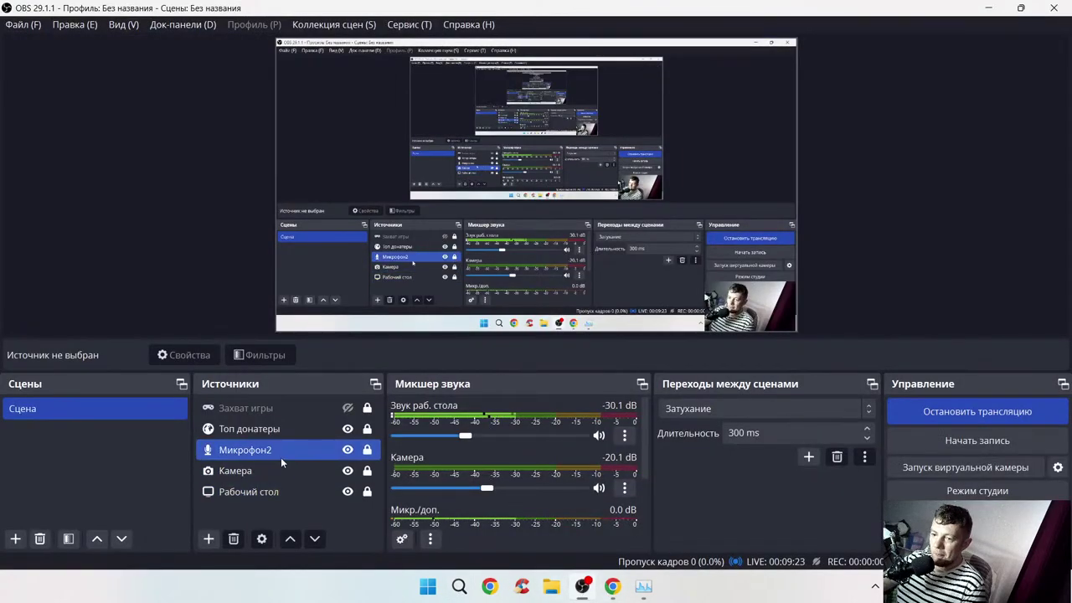
{"action": "left_click", "coordinate": [335, 493]}
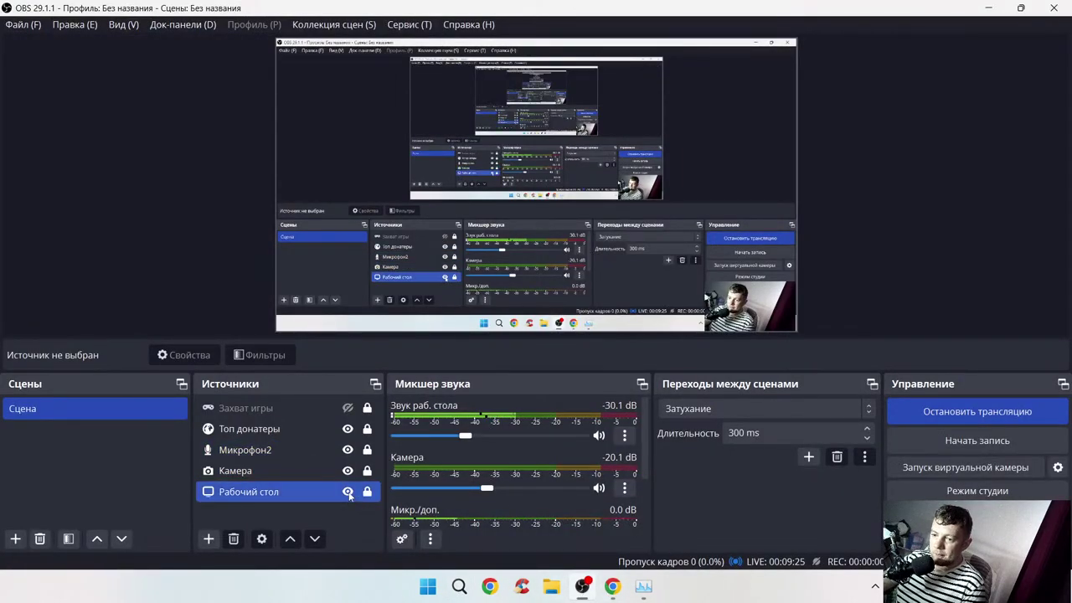
{"action": "left_click", "coordinate": [347, 492]}
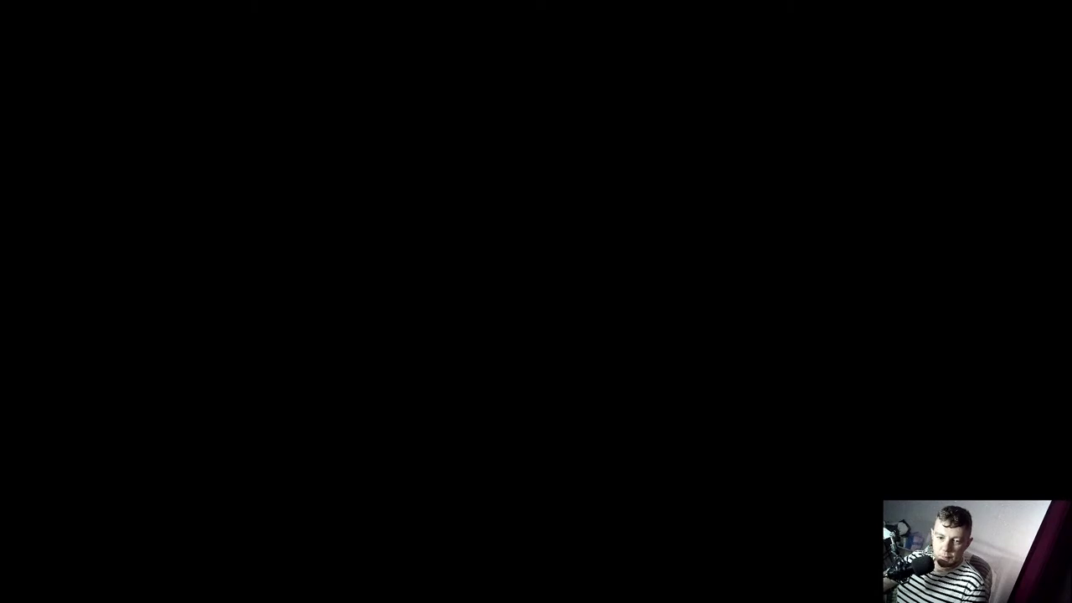